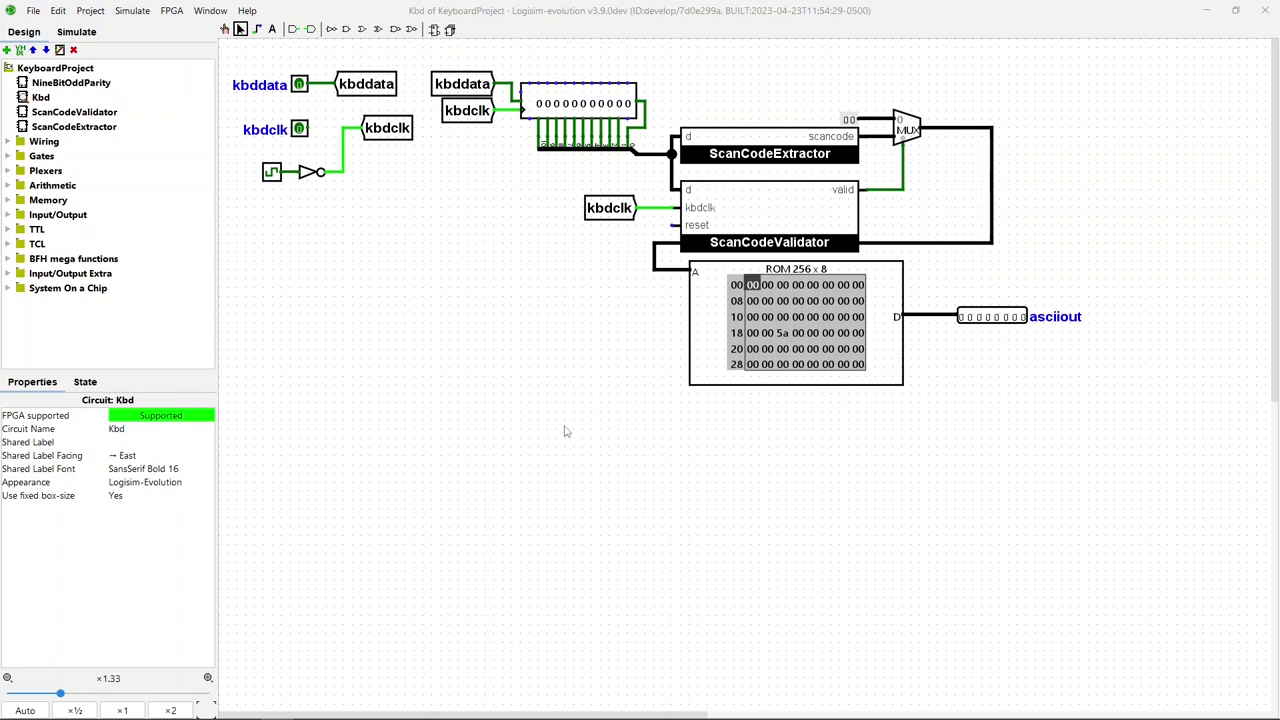
Step: Place a copy of the 11-stage shift register below the Kbd circuit
click(520, 103)
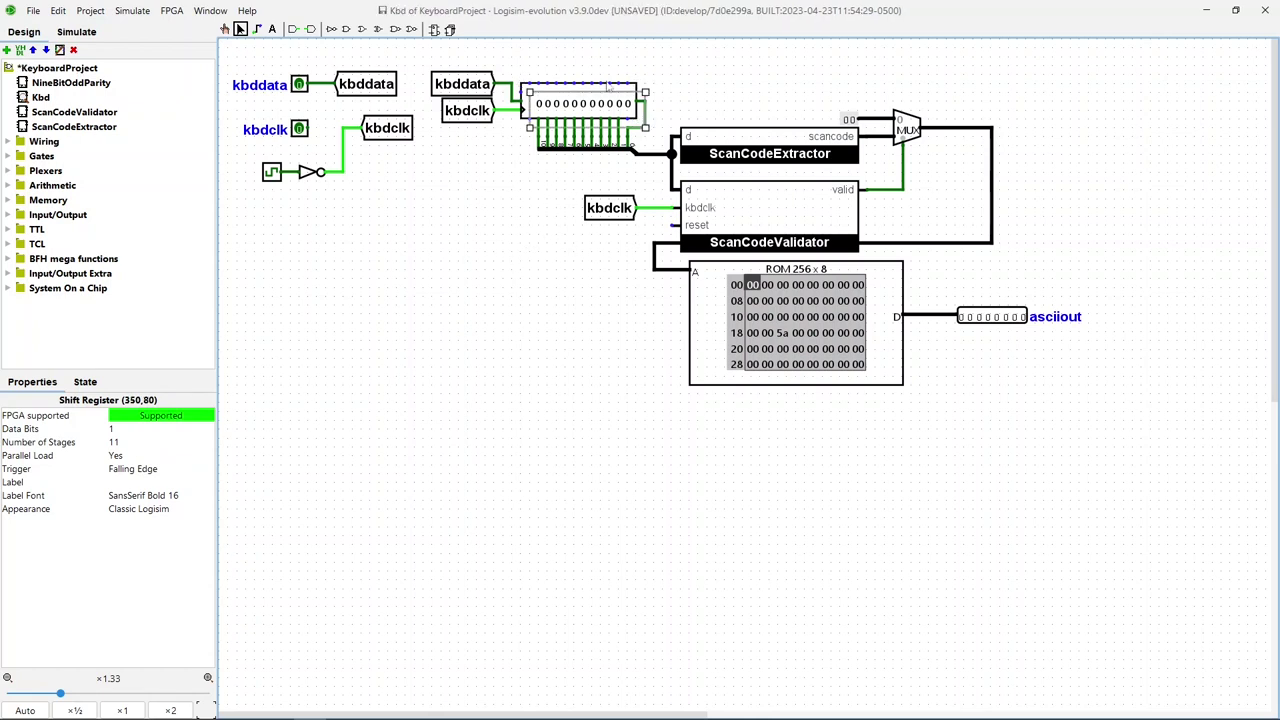
drag(607, 90, 620, 103)
drag(601, 208, 497, 174)
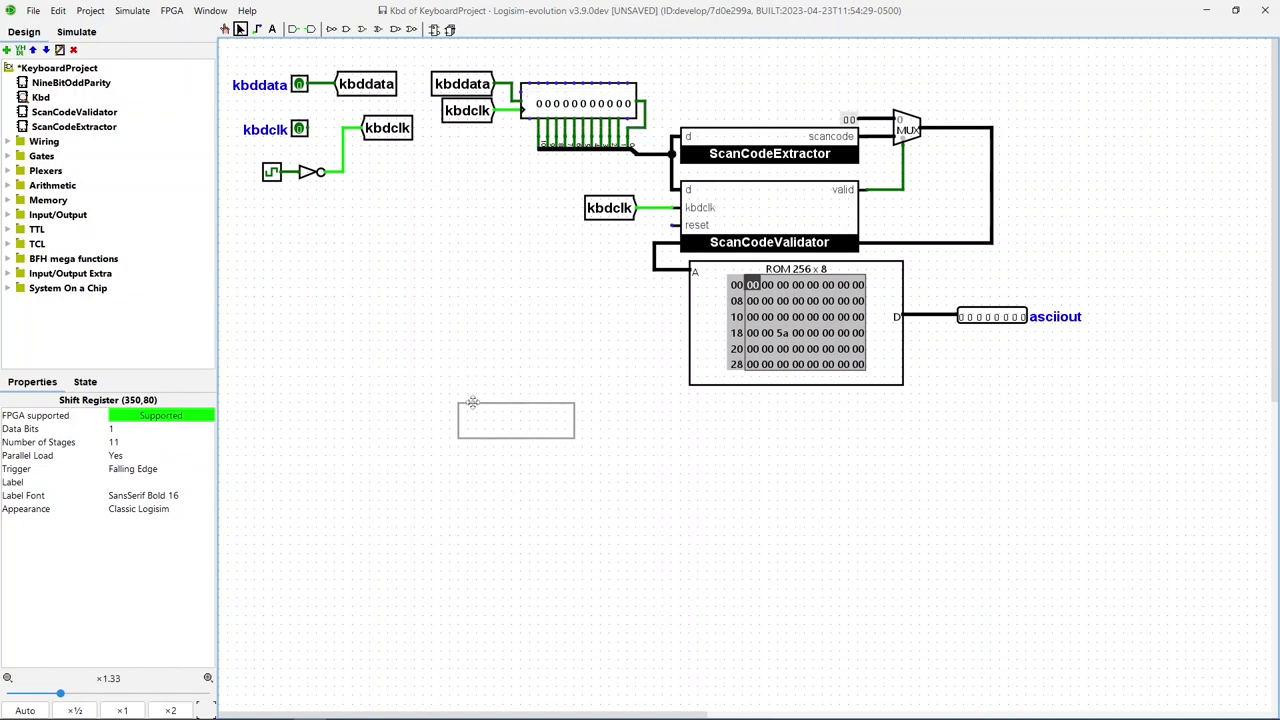
click(496, 424)
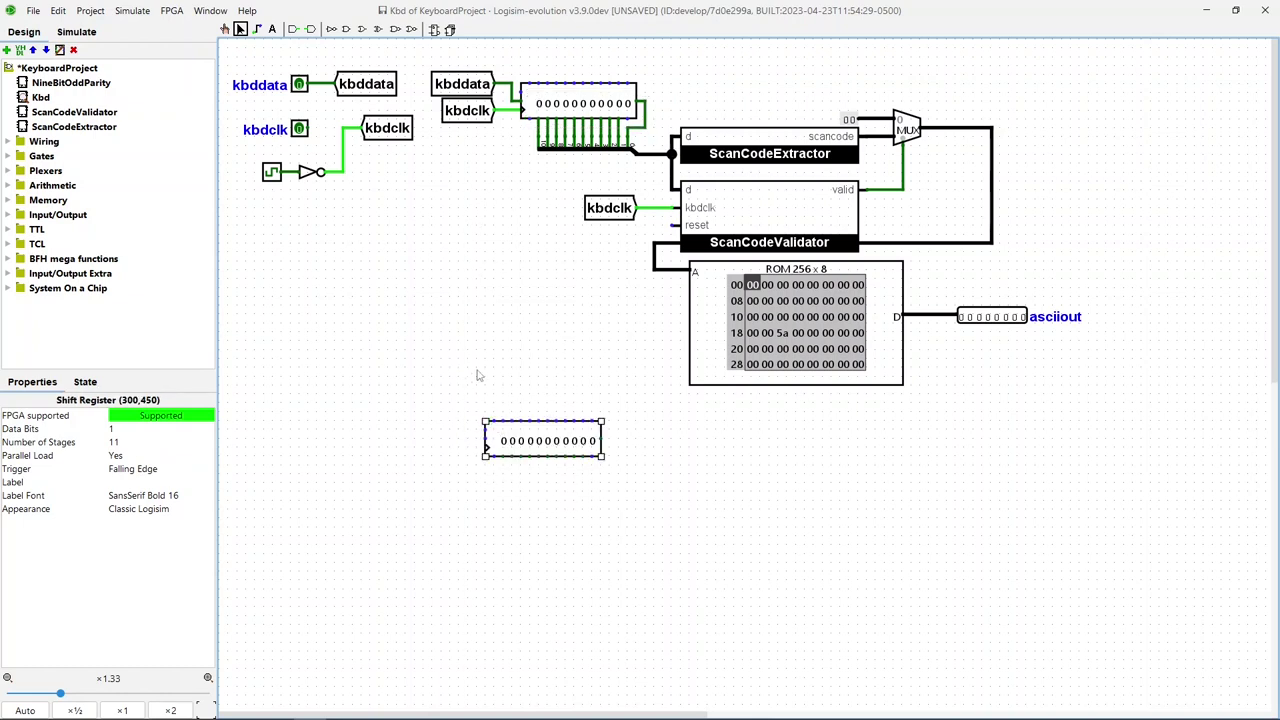
drag(546, 437, 555, 465)
Step: Duplicate the kbdclk tunnel and attach it to the new register's clock input
click(466, 111)
key(ctrl+d)
drag(478, 130, 433, 476)
click(493, 467)
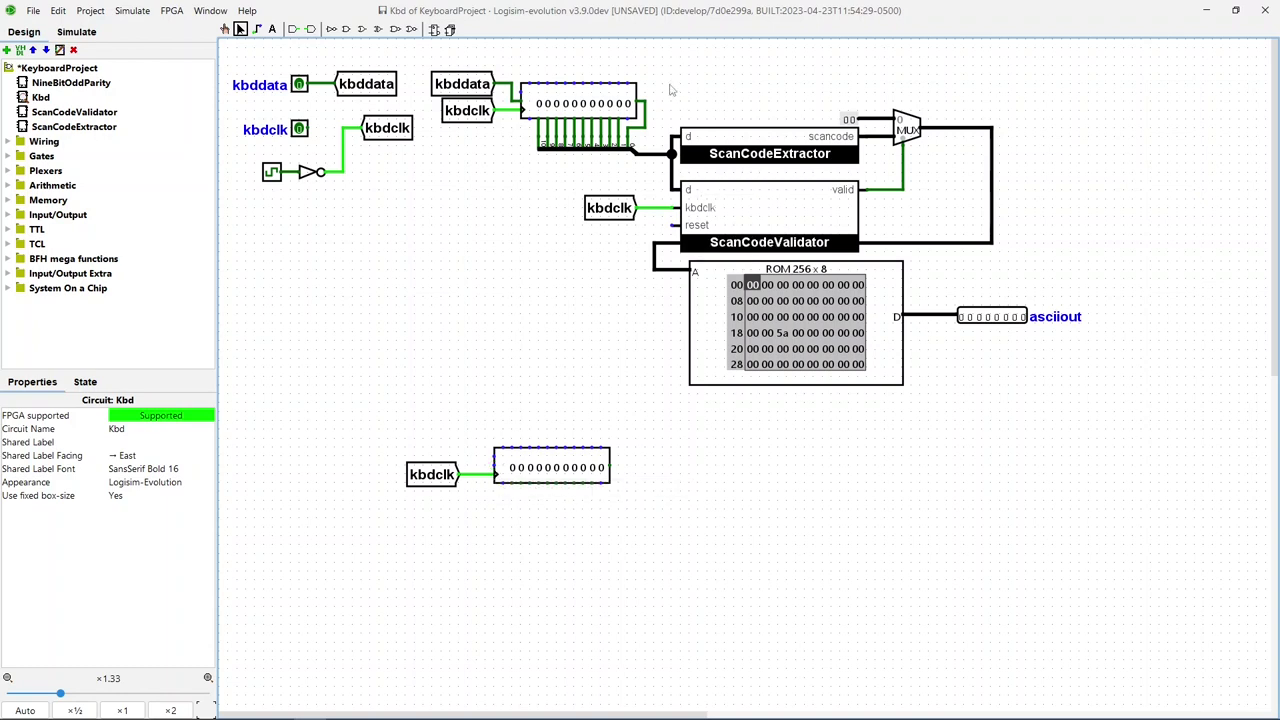
Step: Link the upper register's output to the lower register's input through stg1out tunnels, then add a new circuit
drag(648, 113, 640, 103)
click(44, 141)
click(58, 200)
click(672, 101)
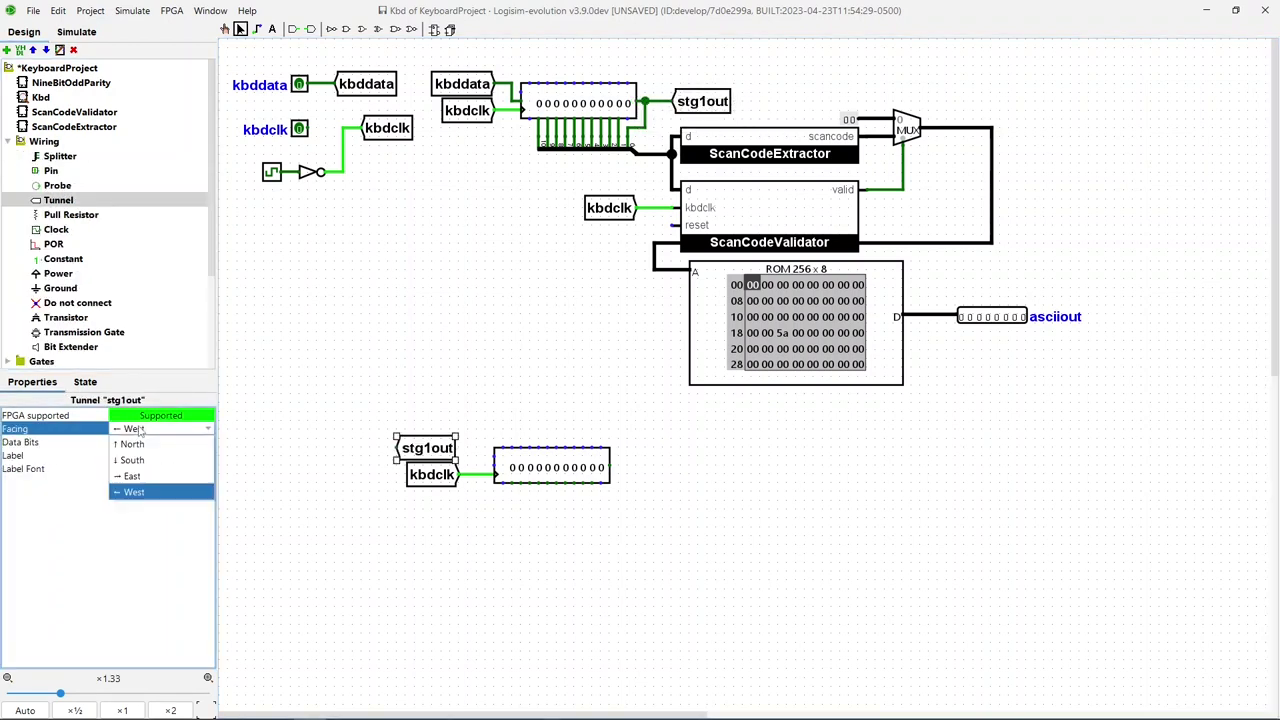
click(459, 447)
click(757, 410)
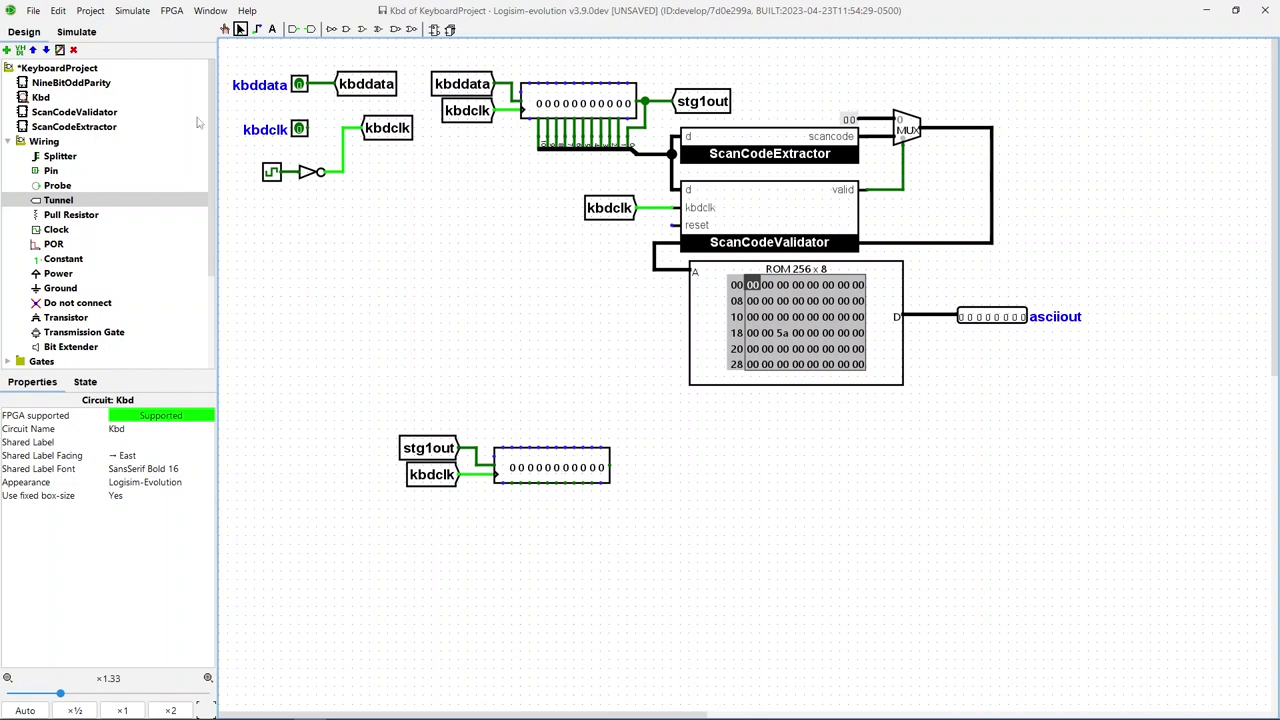
click(8, 50)
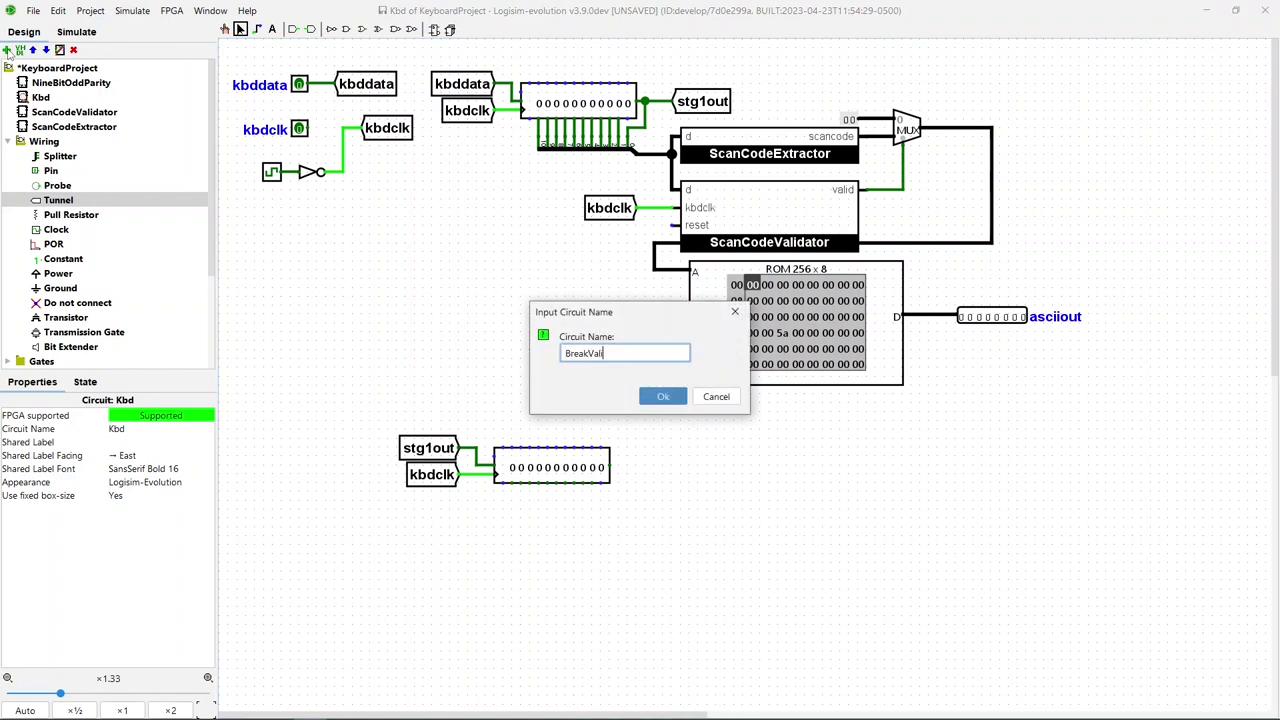
Step: Name the new circuit BreakValidator and place an 11-bit input pin d
key(Return)
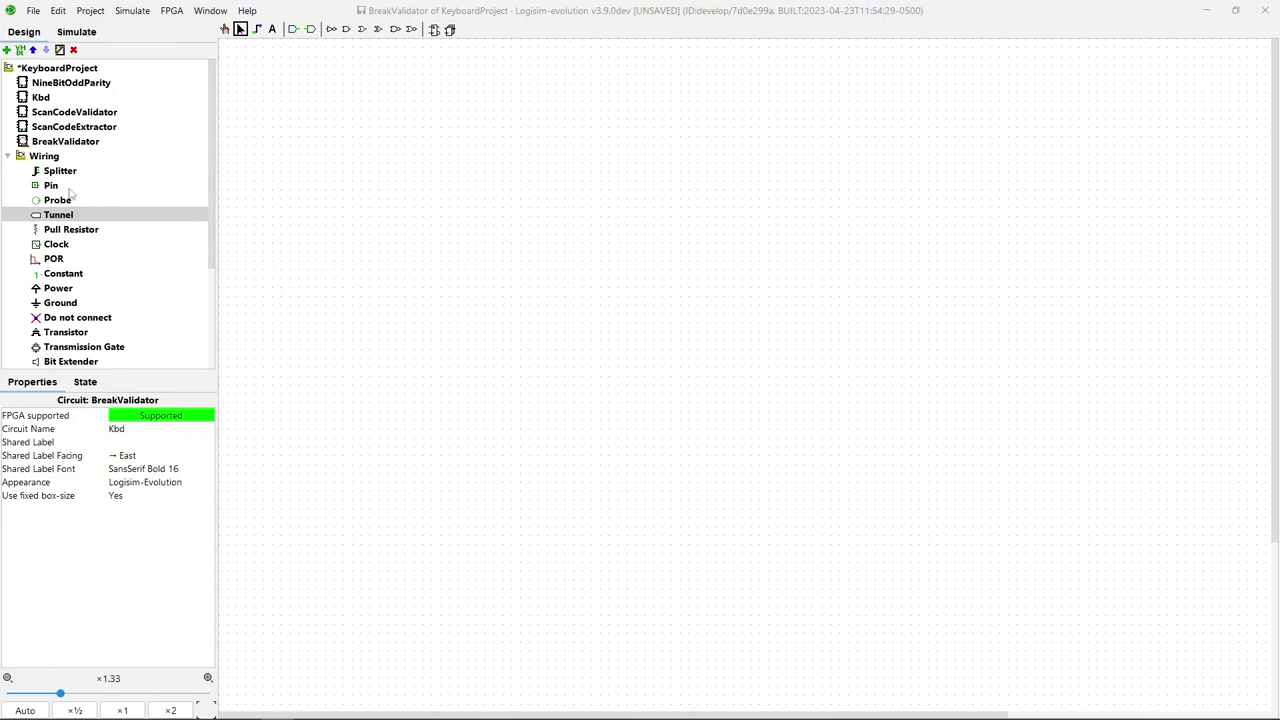
click(50, 185)
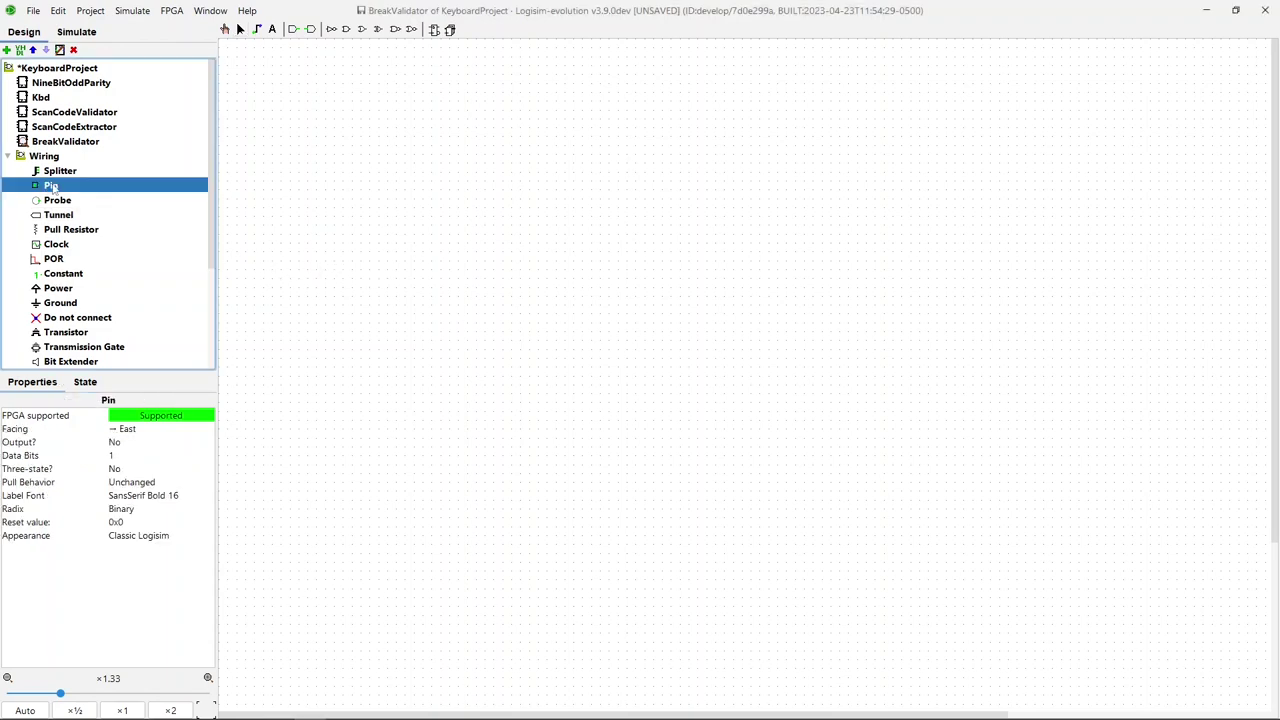
click(271, 173)
text(d11)
click(289, 289)
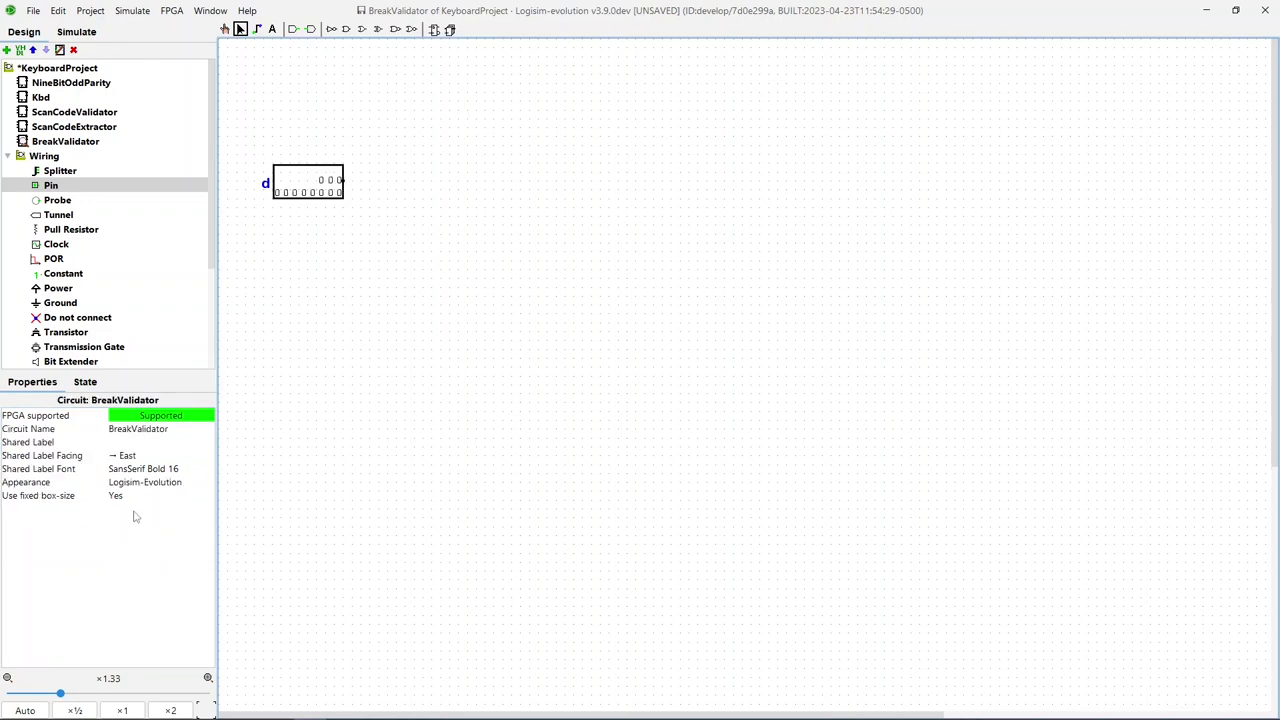
Step: Add one-bit input pins labelled kbdclk and tosvalid below pin d
click(50, 185)
click(352, 242)
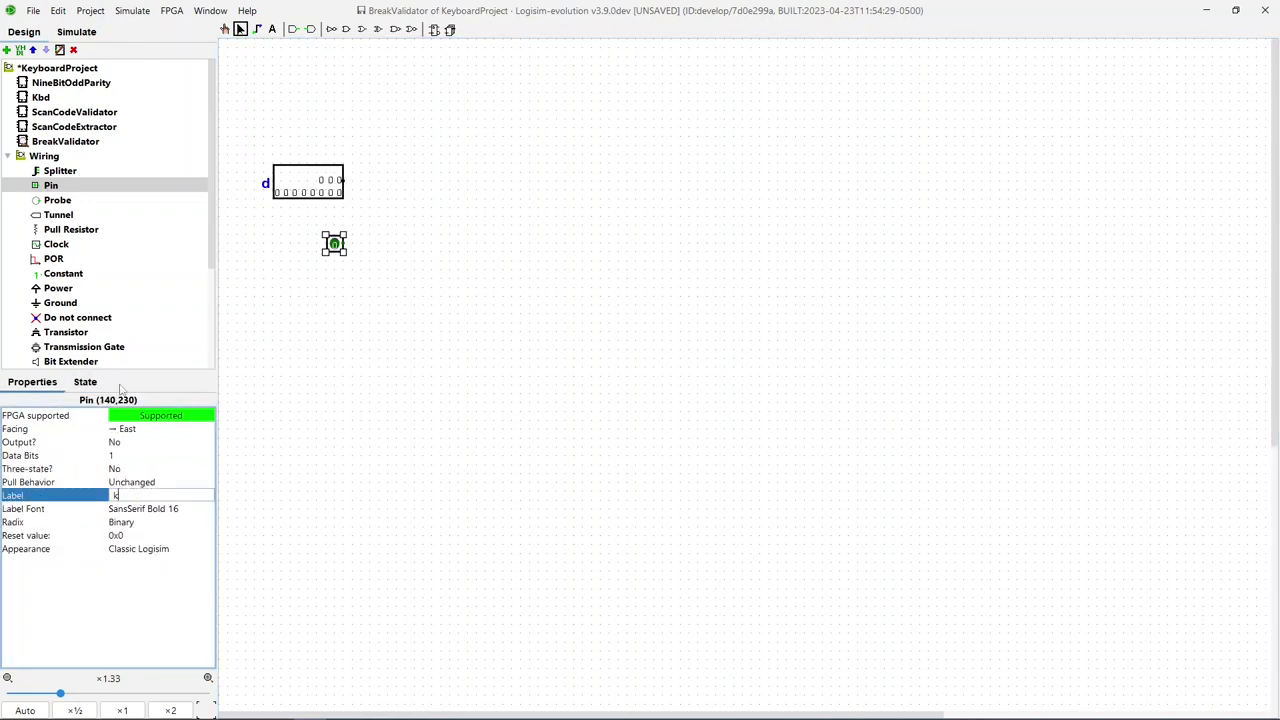
text(kbdclk)
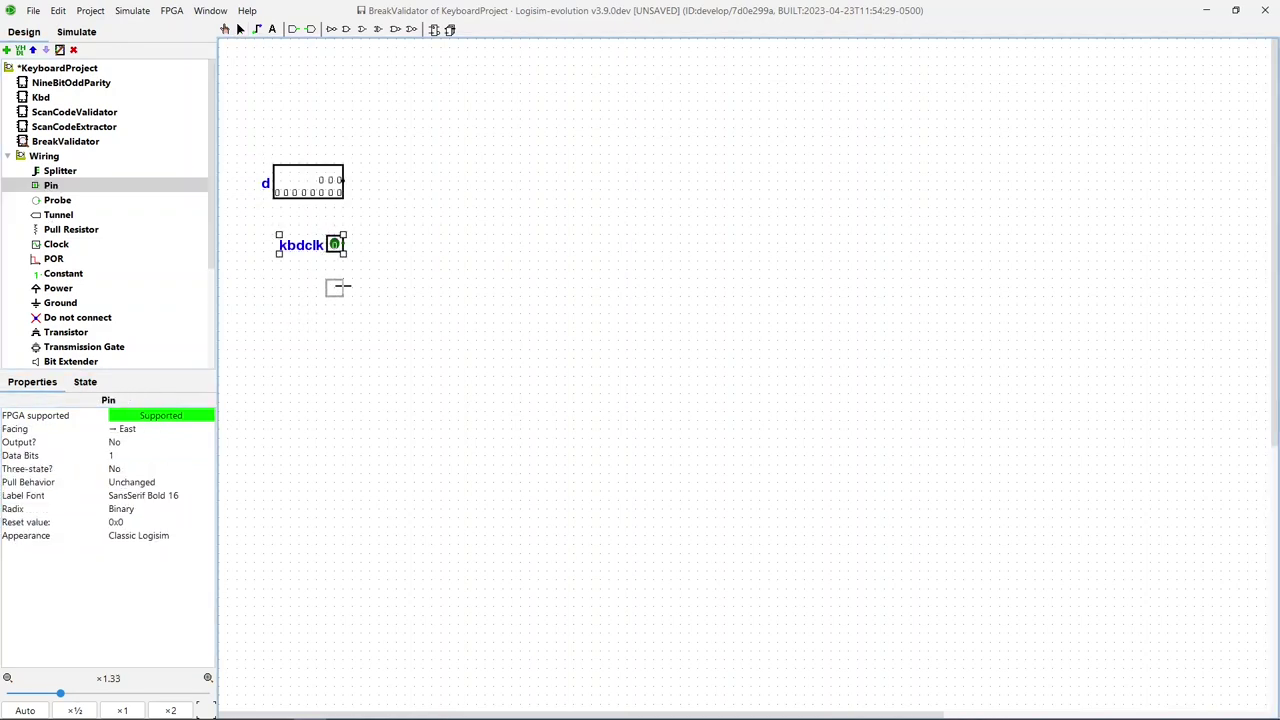
click(346, 288)
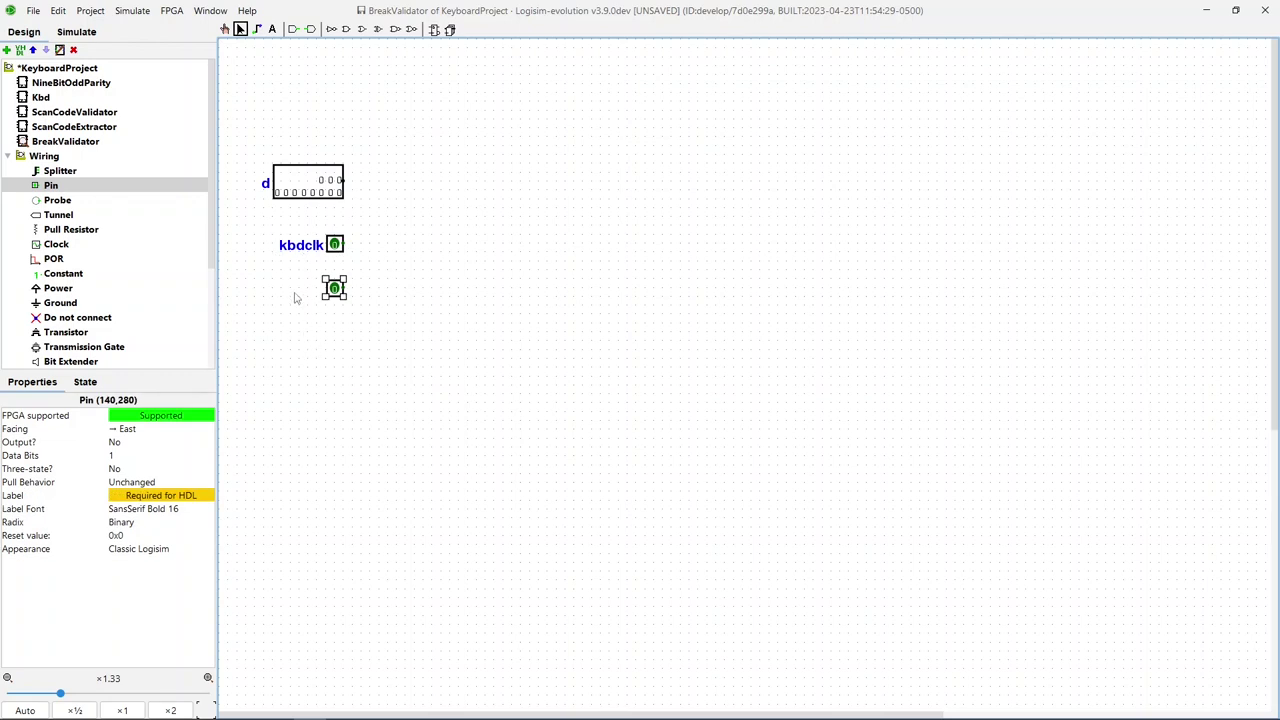
click(131, 495)
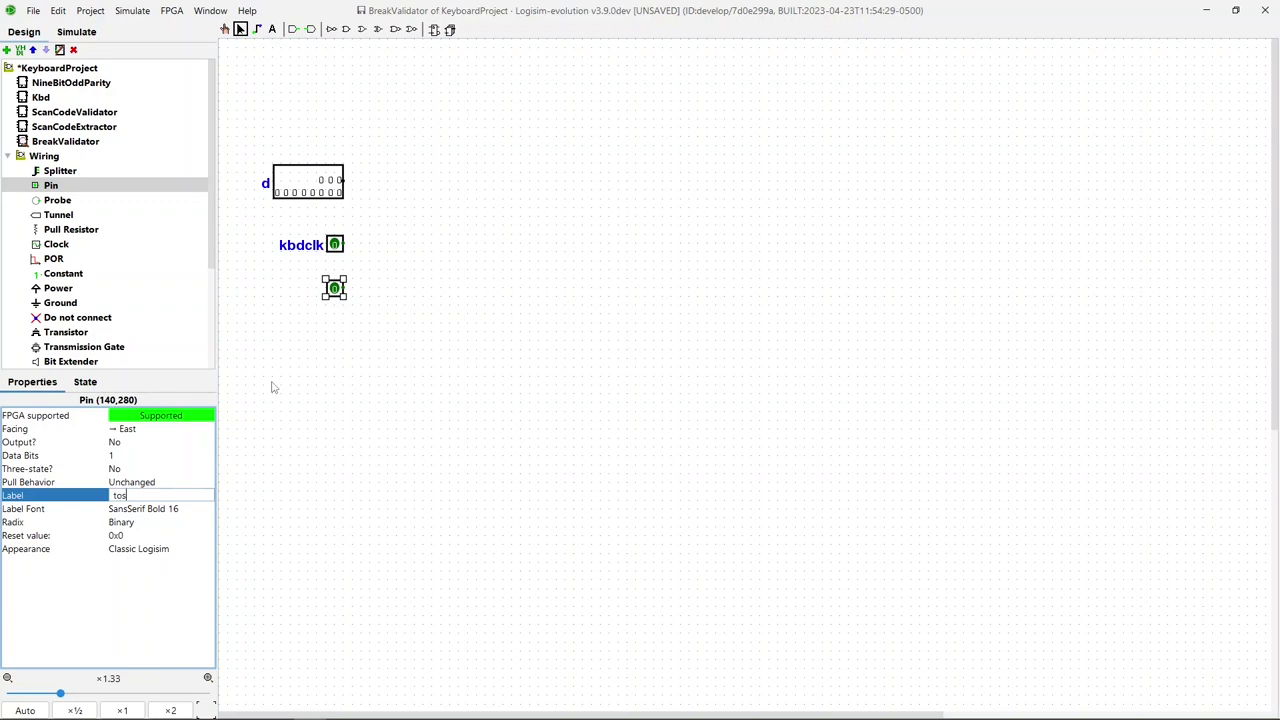
text(tosvalid)
key(Return)
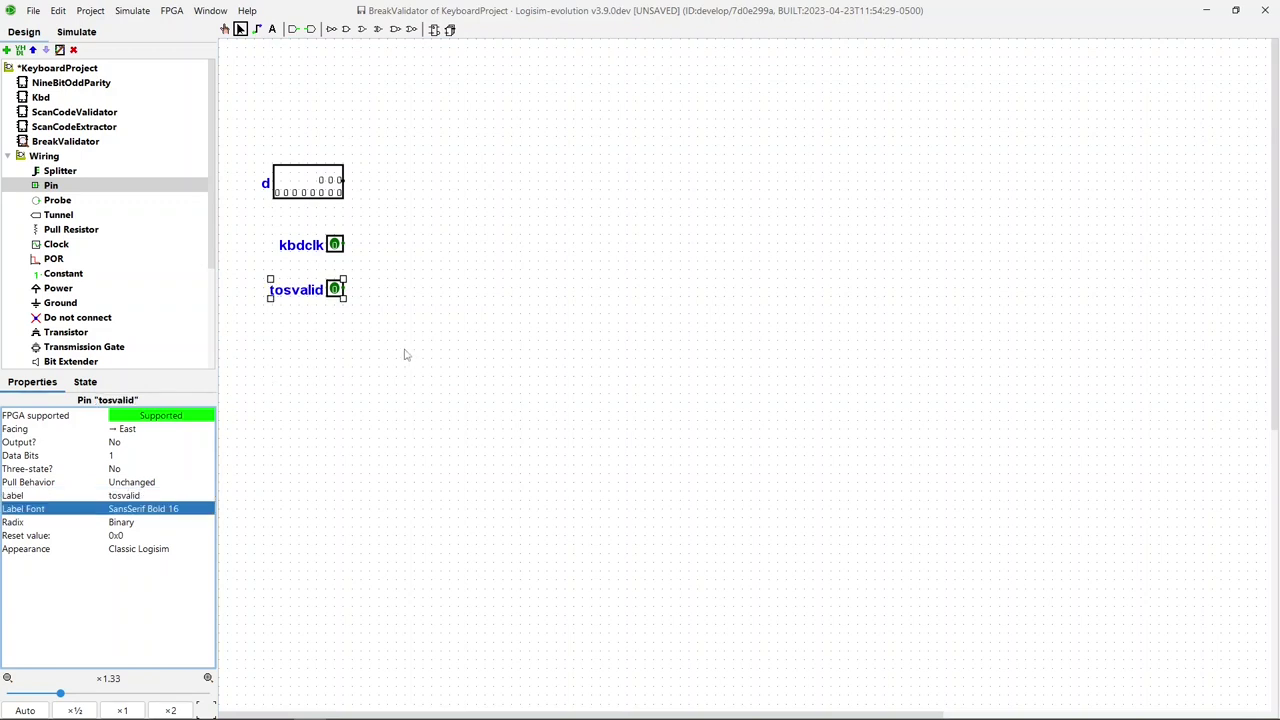
click(344, 362)
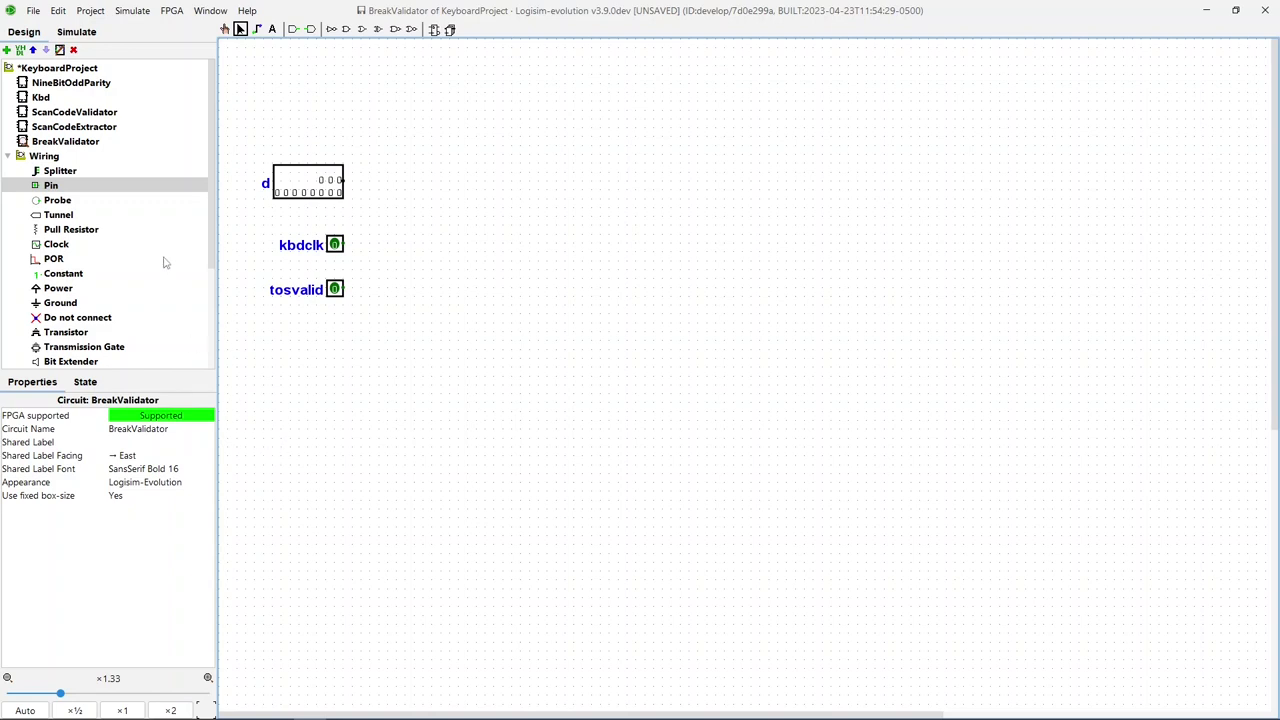
Step: Add a west-facing output pin named break on the right side
click(47, 188)
click(909, 243)
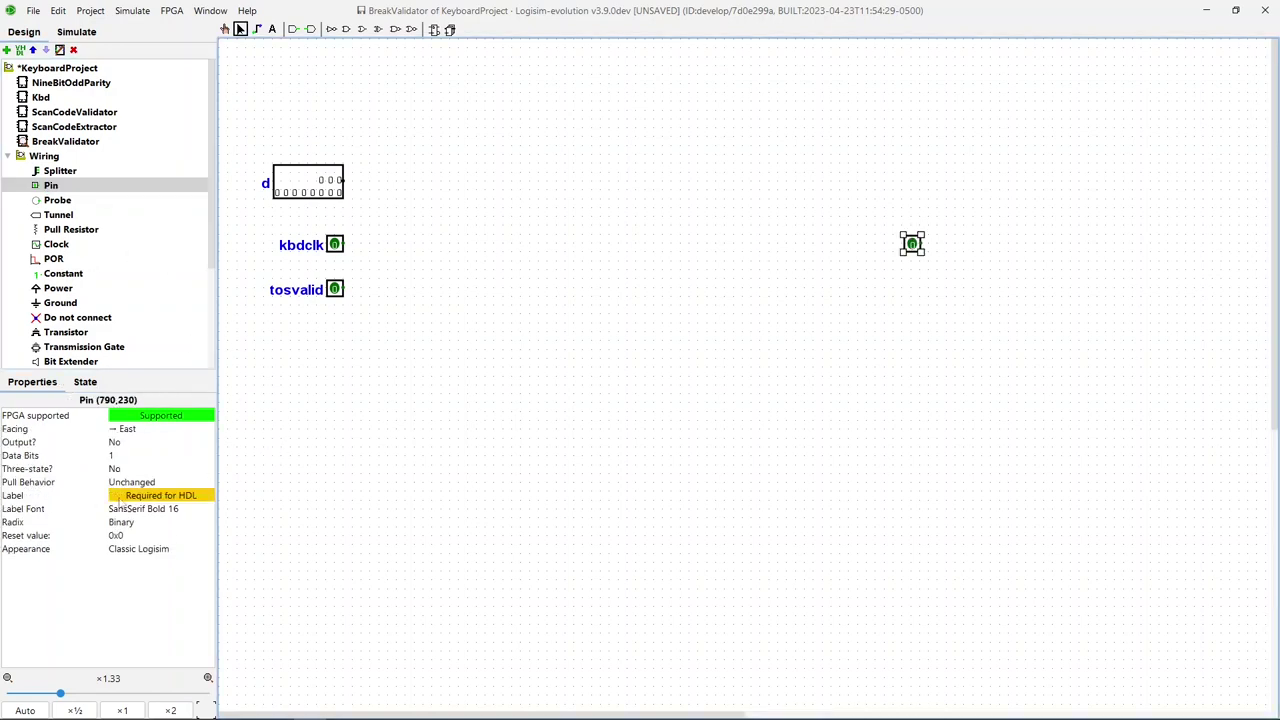
text(break)
click(160, 428)
click(130, 478)
click(114, 442)
click(114, 456)
Step: Place an 11-bit d tunnel beside pin d and a ScanCodeValidator subcircuit
click(58, 214)
click(383, 181)
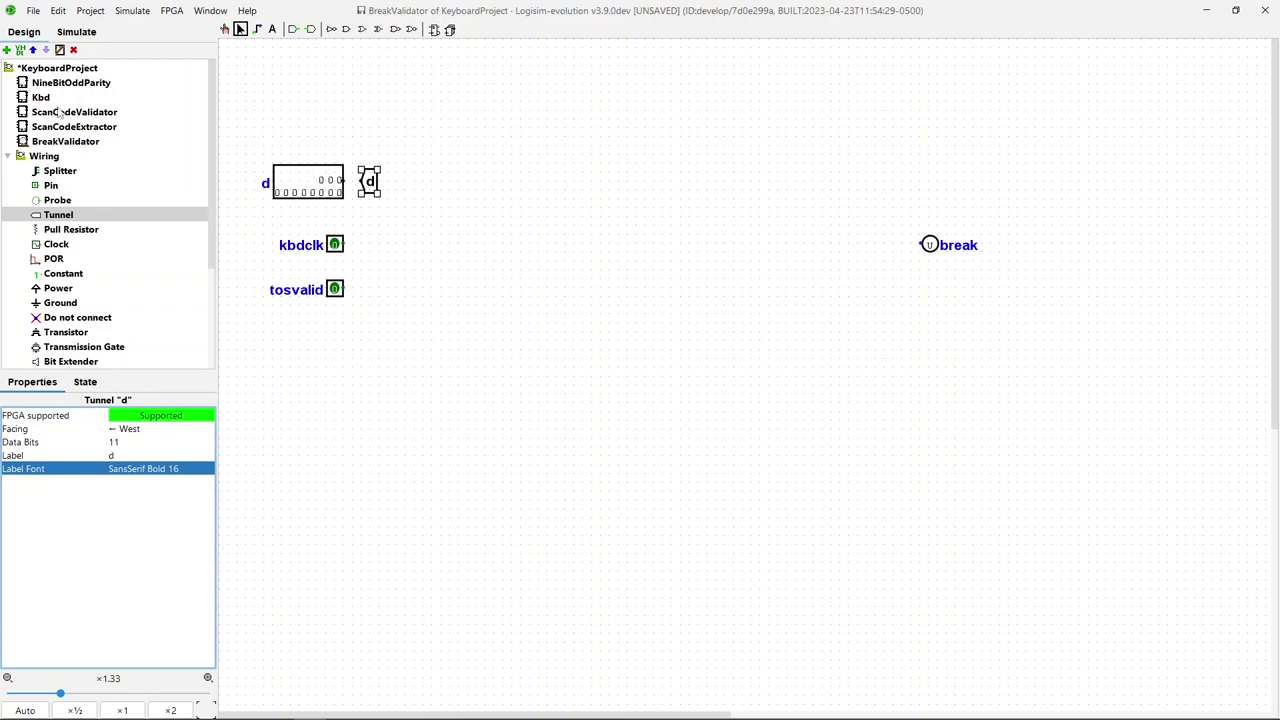
click(58, 115)
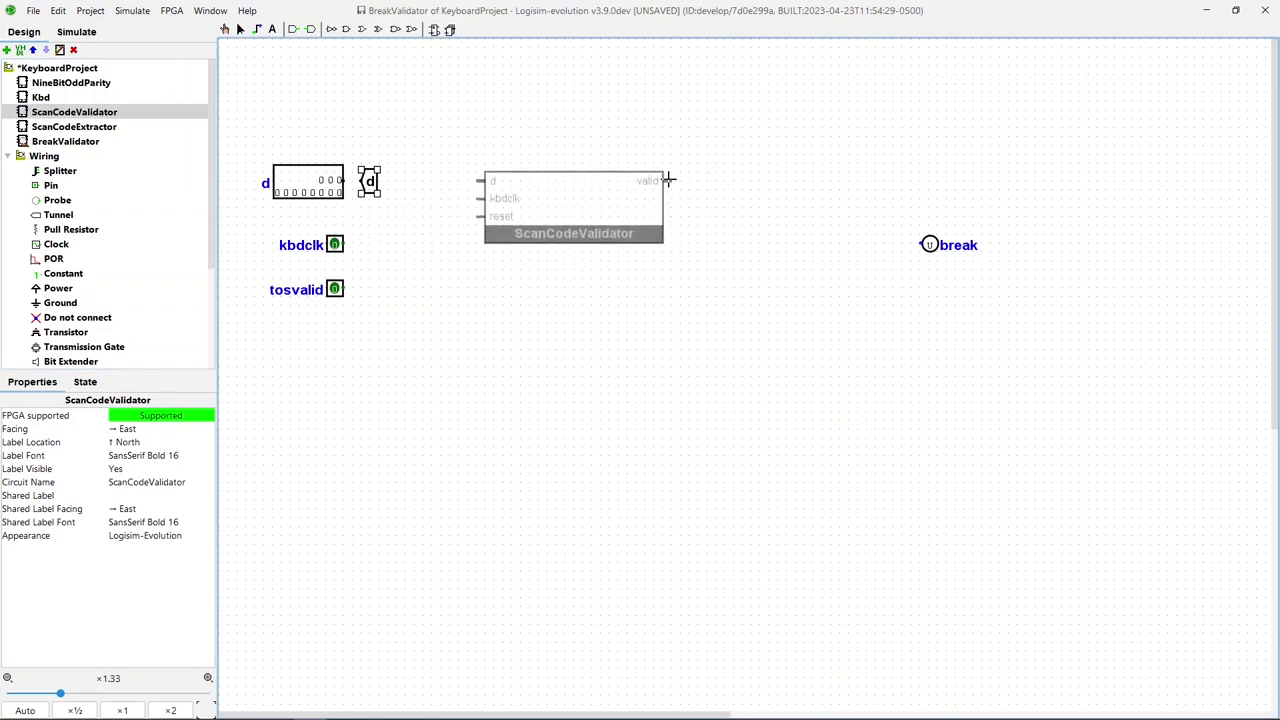
click(660, 216)
click(240, 28)
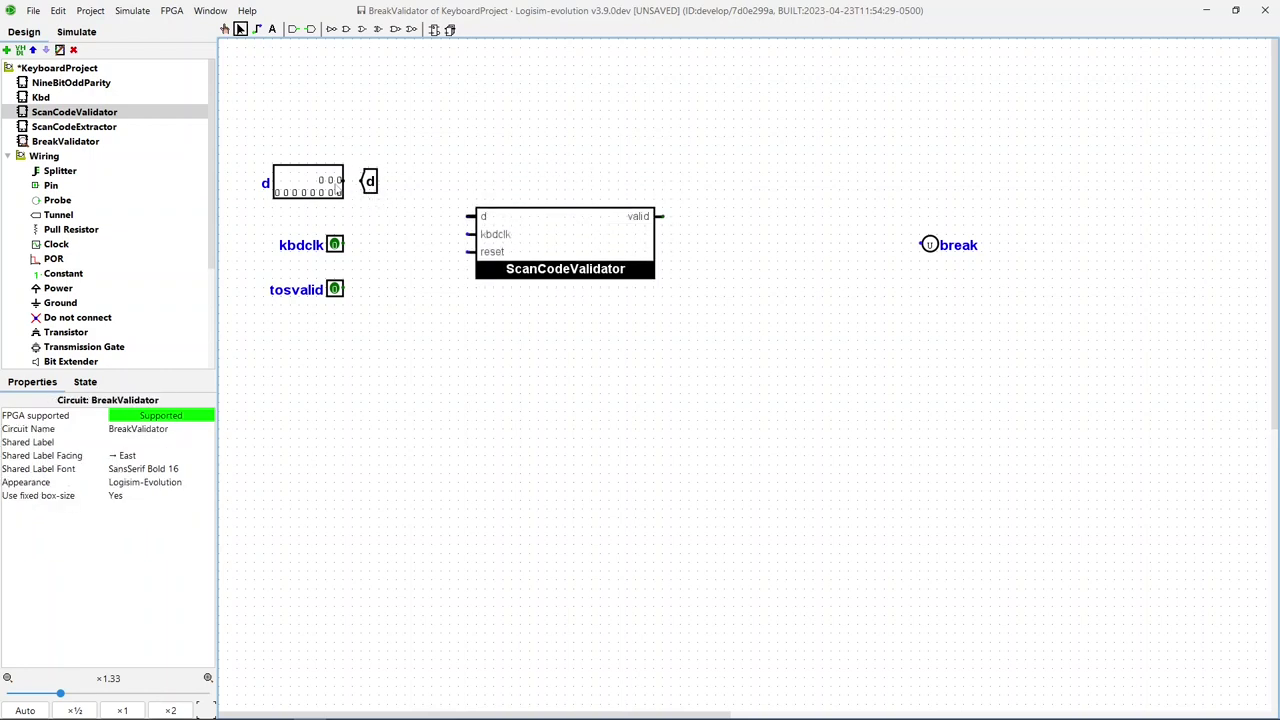
Step: Wire pin d to its tunnel and feed an east-facing d tunnel copy into the validator's d input
drag(344, 181, 362, 181)
click(372, 186)
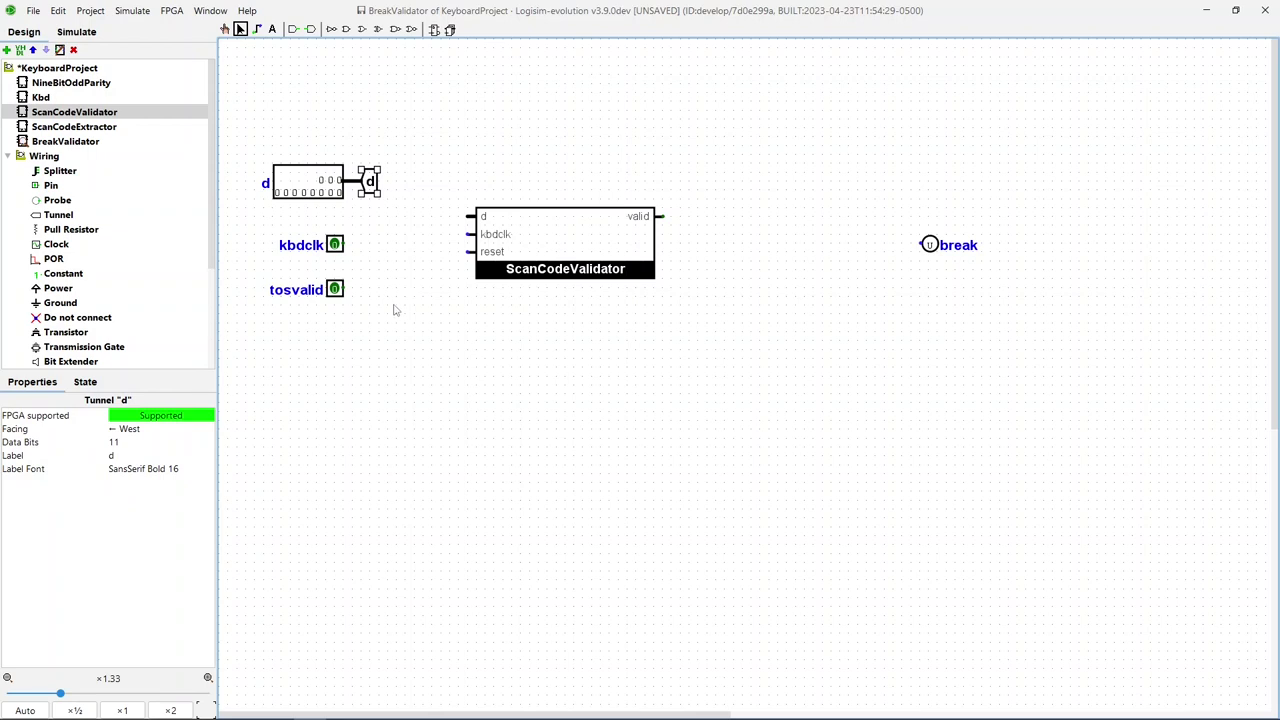
drag(372, 185, 432, 226)
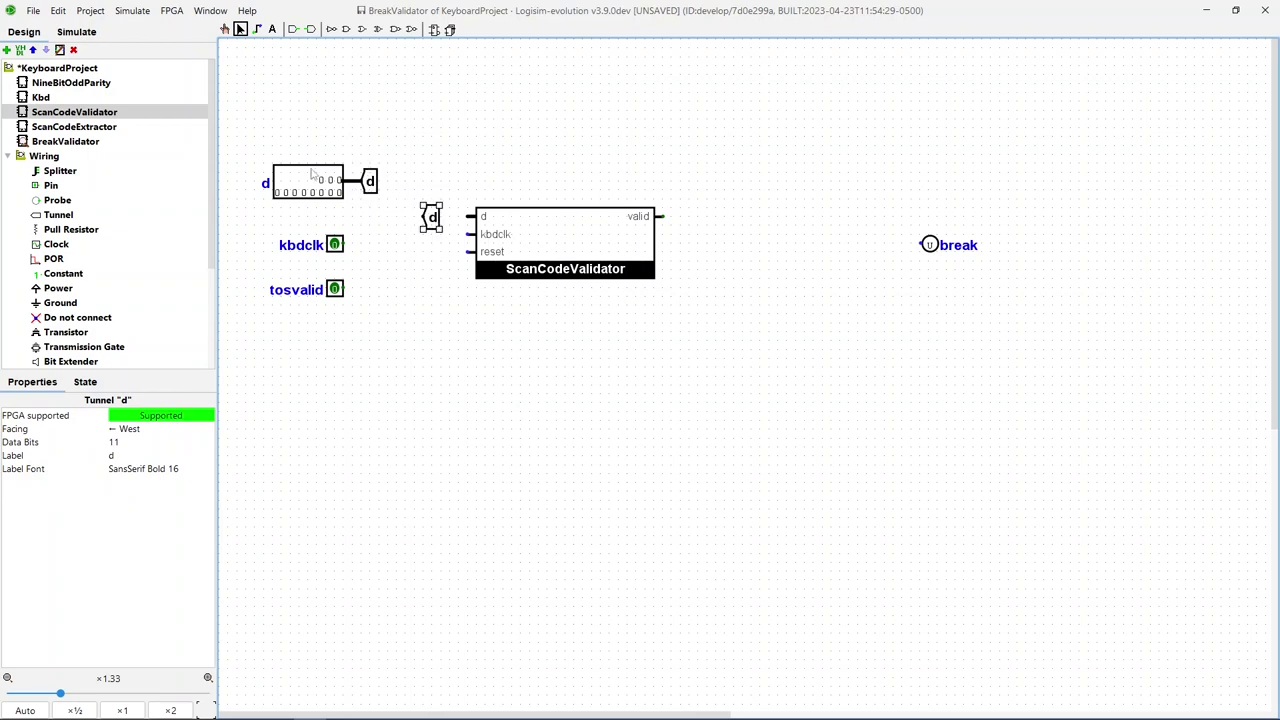
click(134, 430)
click(133, 476)
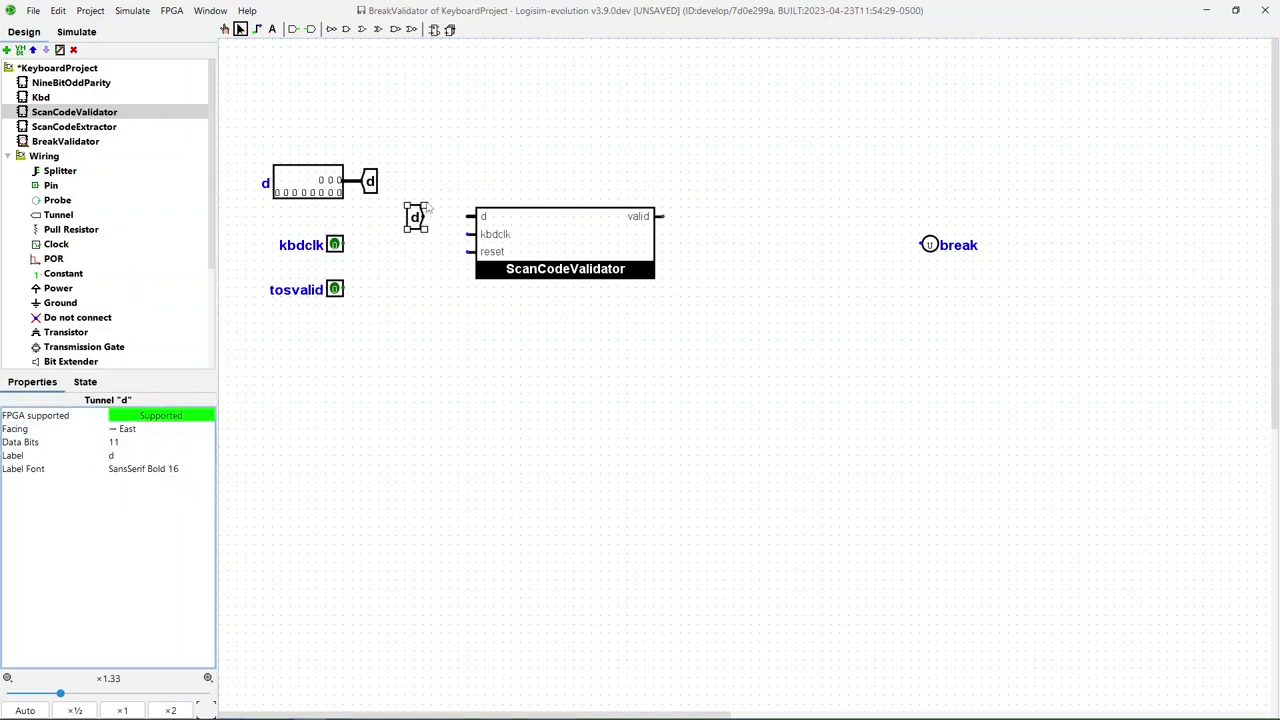
drag(437, 217, 474, 217)
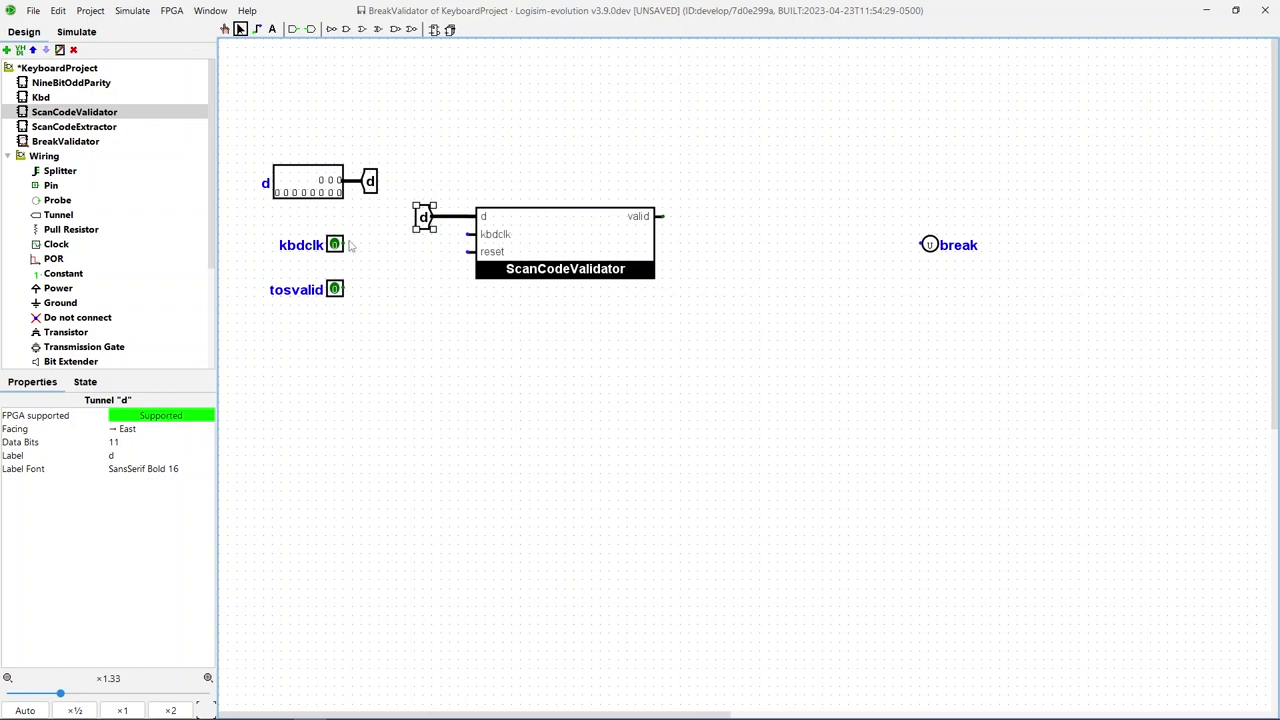
Step: Wire kbdclk to the validator's kbdclk input and tosvalid to its reset input
drag(342, 244, 472, 234)
click(445, 310)
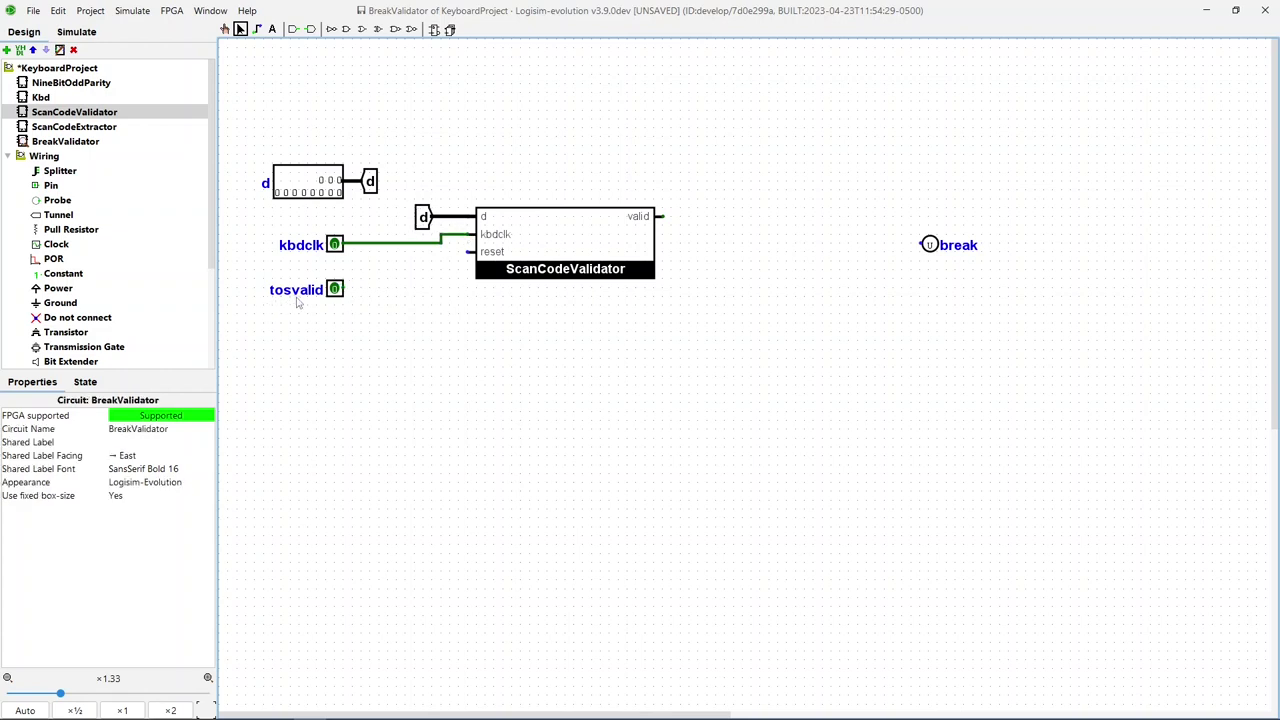
drag(344, 289, 449, 268)
drag(452, 255, 475, 252)
Step: Place a ScanCodeExtractor below the validator and feed its d input from a duplicated d tunnel
click(77, 129)
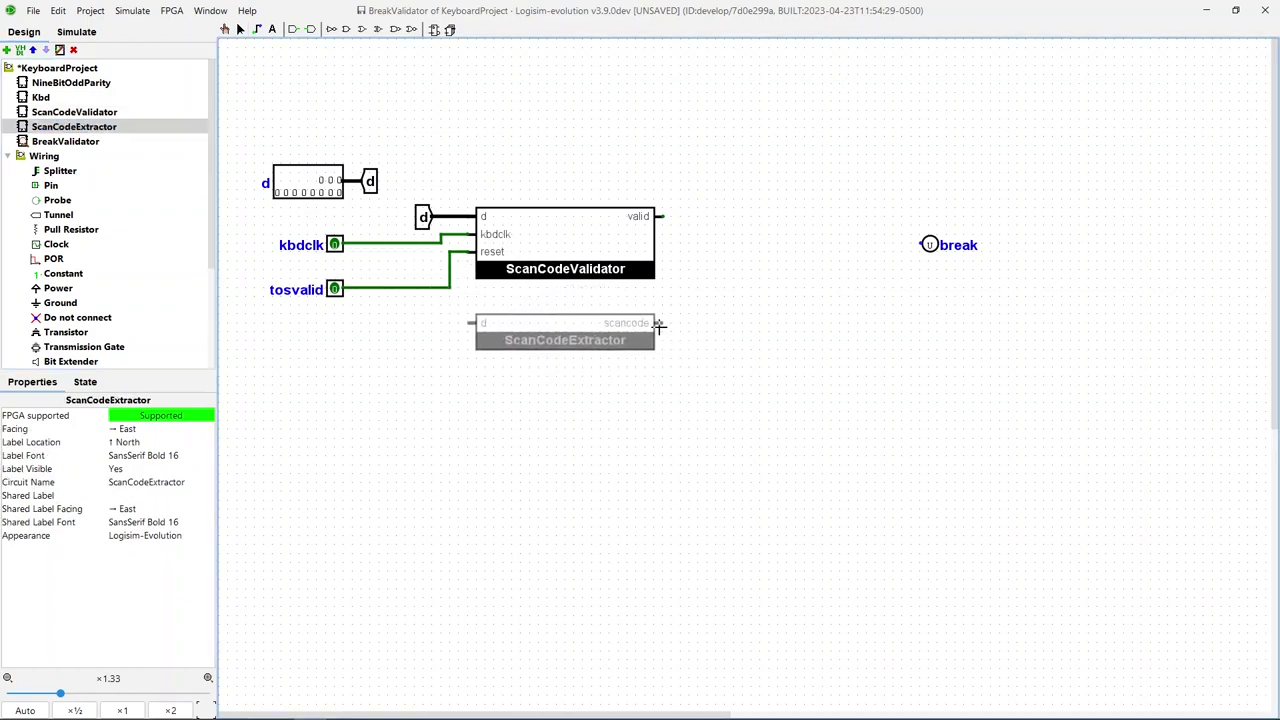
click(666, 331)
click(398, 368)
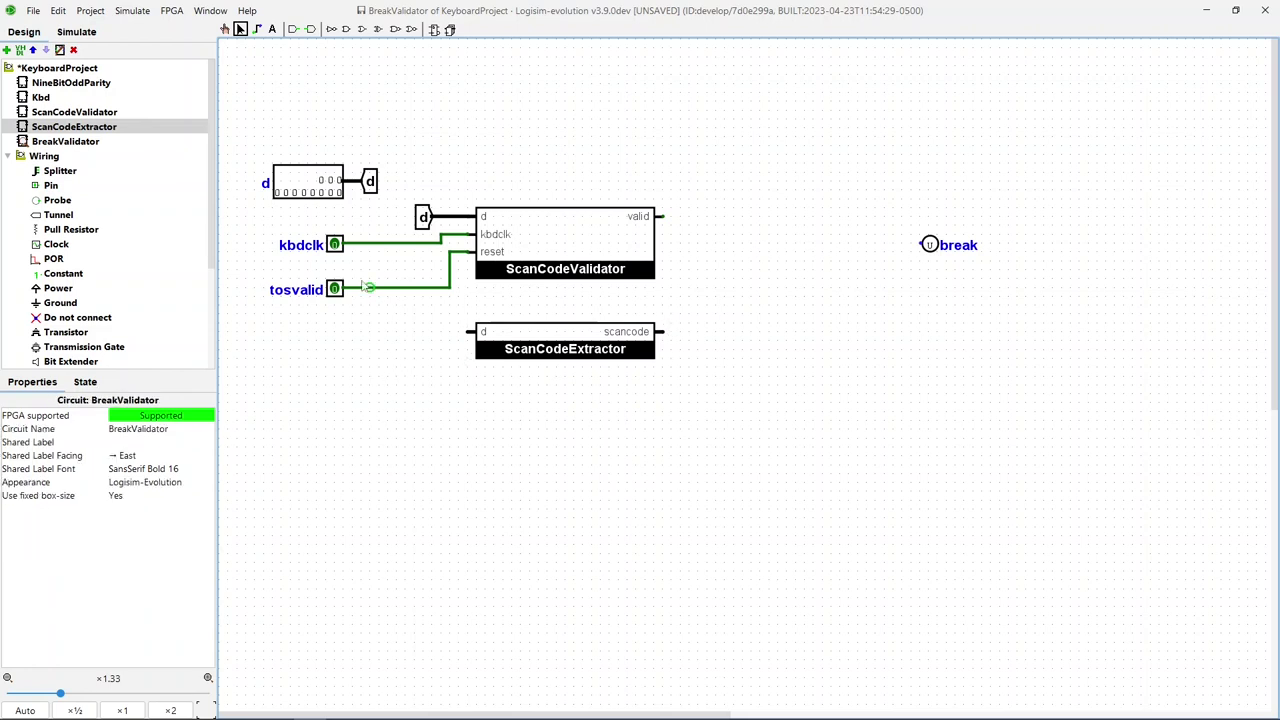
click(425, 225)
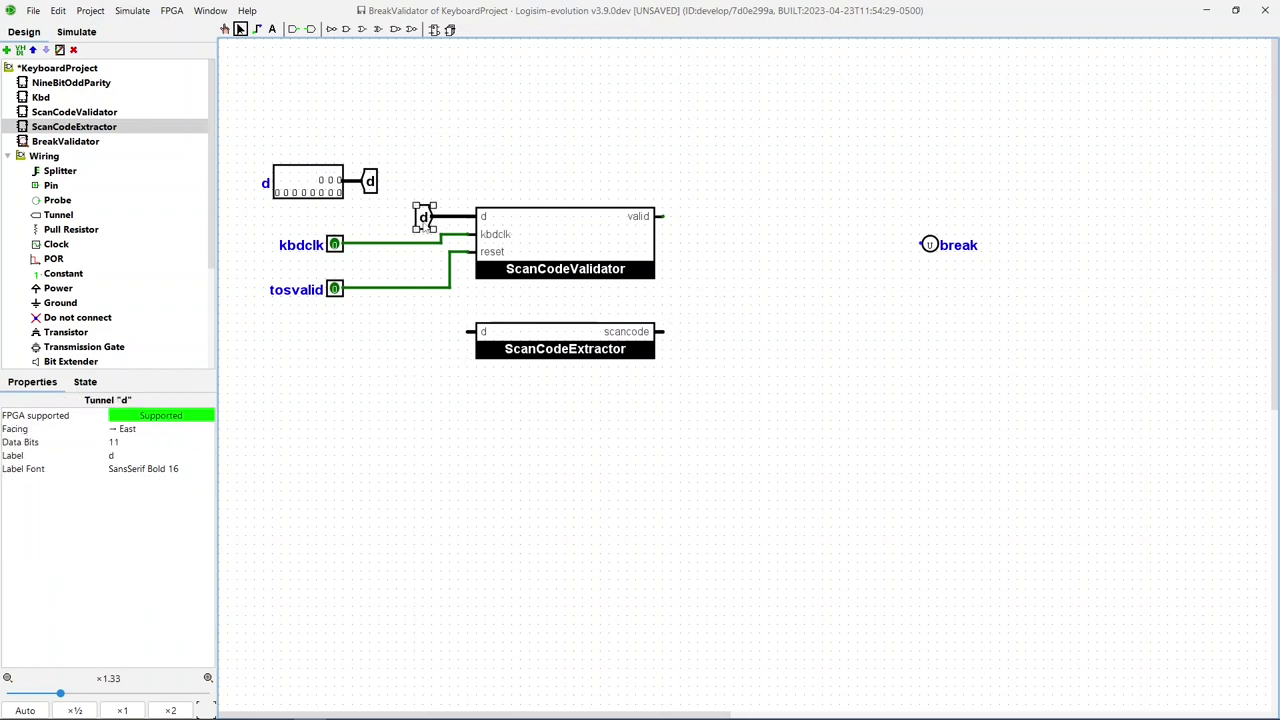
key(ctrl+d)
click(424, 332)
drag(431, 332, 470, 332)
click(568, 396)
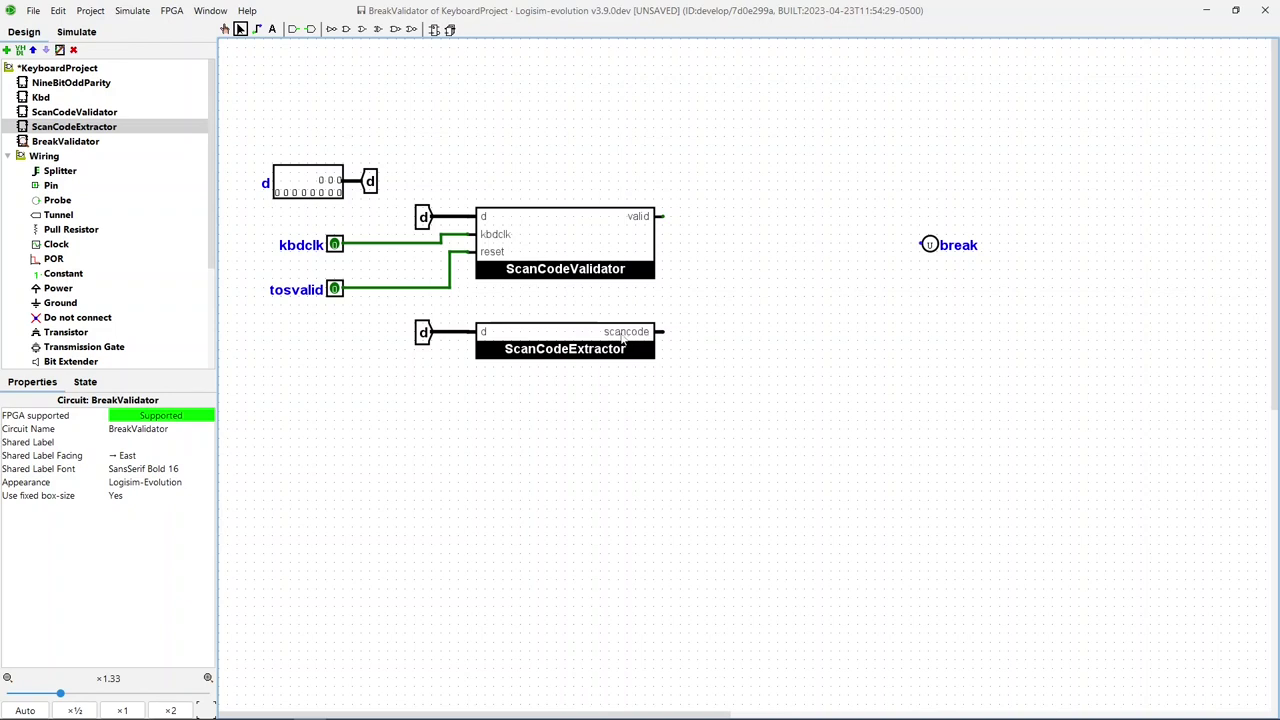
Step: Place an 8-bit Arithmetic Comparator right of the ScanCodeExtractor and wire its scancode output in
scroll(80, 237, down, 2)
scroll(66, 234, down, 2)
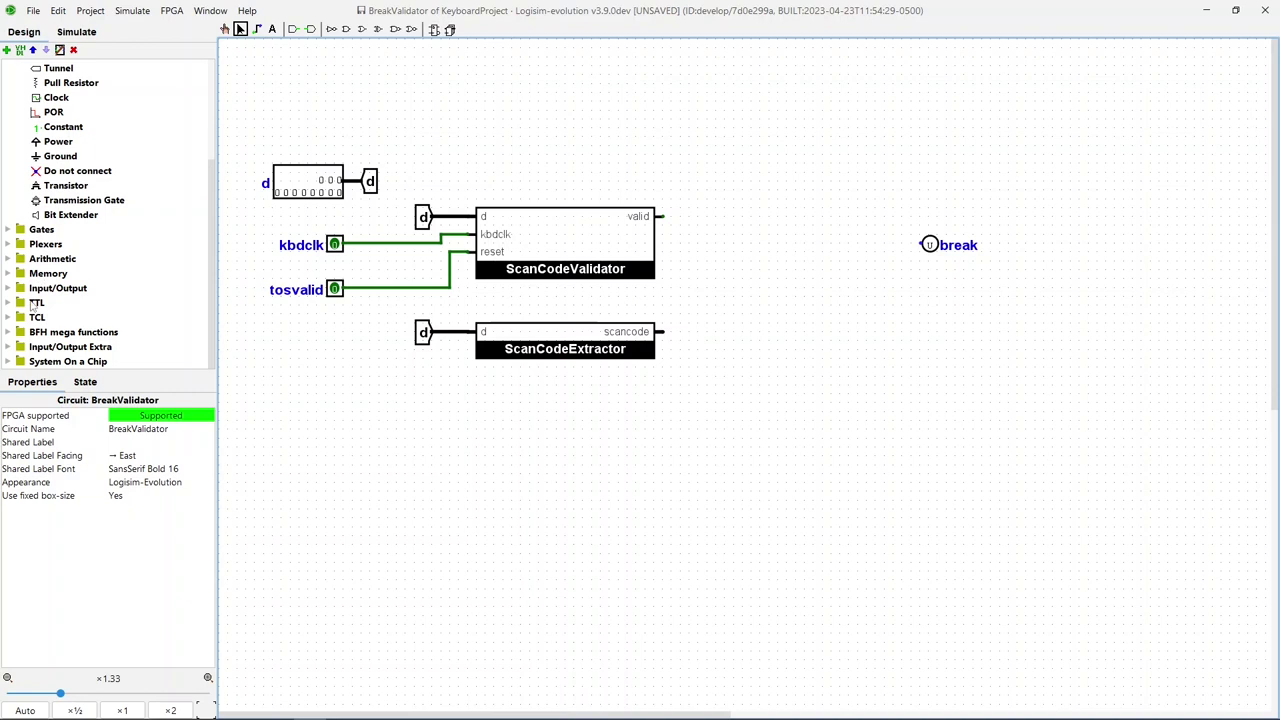
click(8, 259)
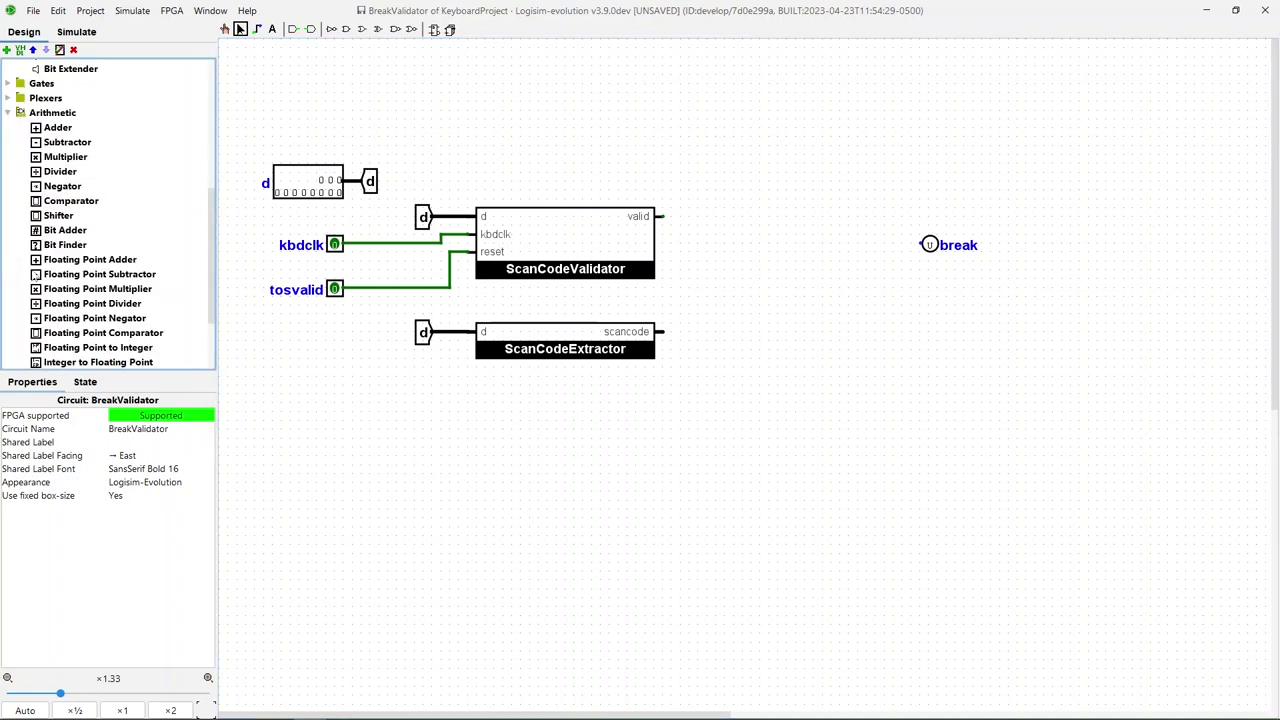
click(60, 201)
click(733, 342)
drag(718, 342, 736, 342)
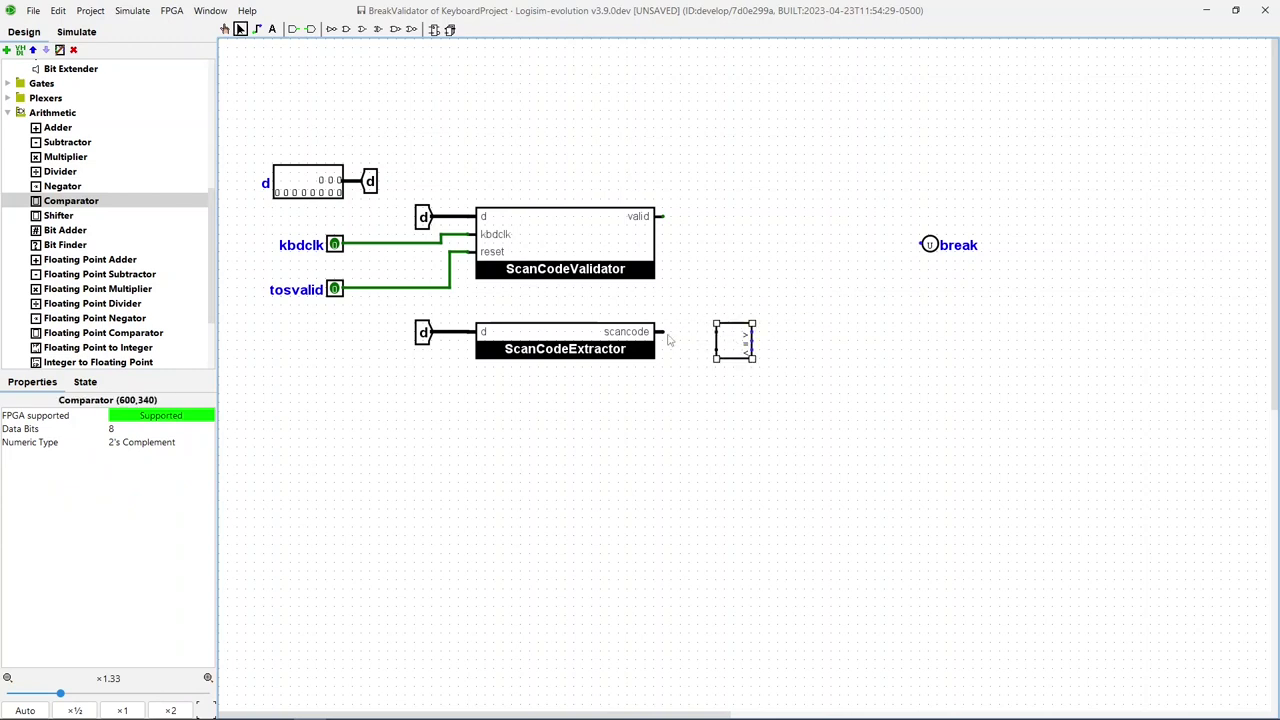
drag(661, 332, 719, 334)
Step: Finish the scancode wire and feed the comparator's second input an 8-bit constant 0xf0
click(737, 413)
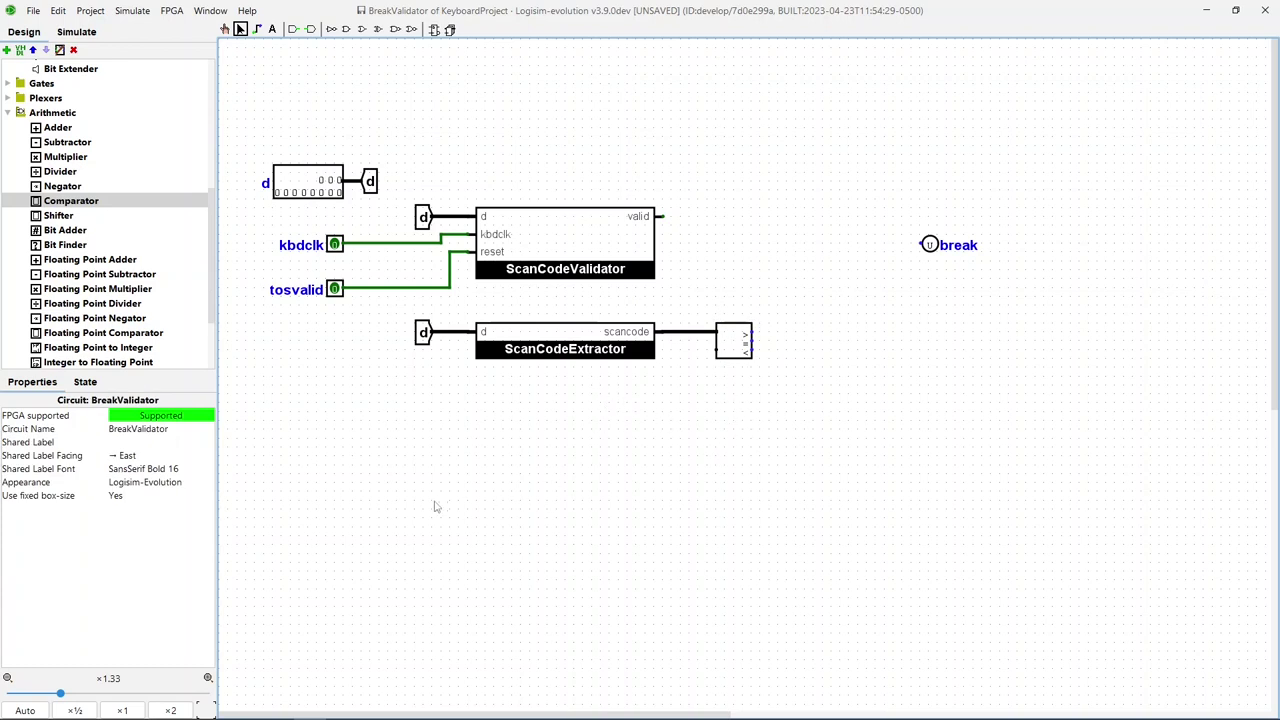
scroll(35, 195, up, 6)
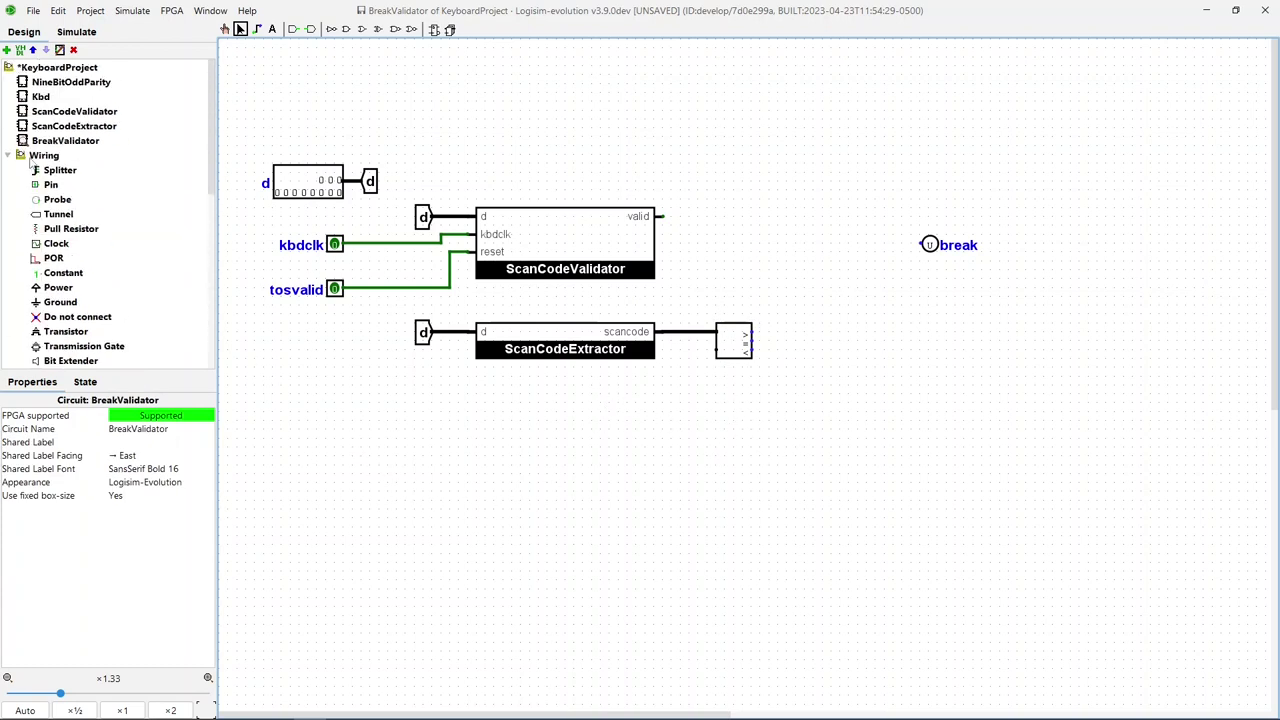
click(55, 273)
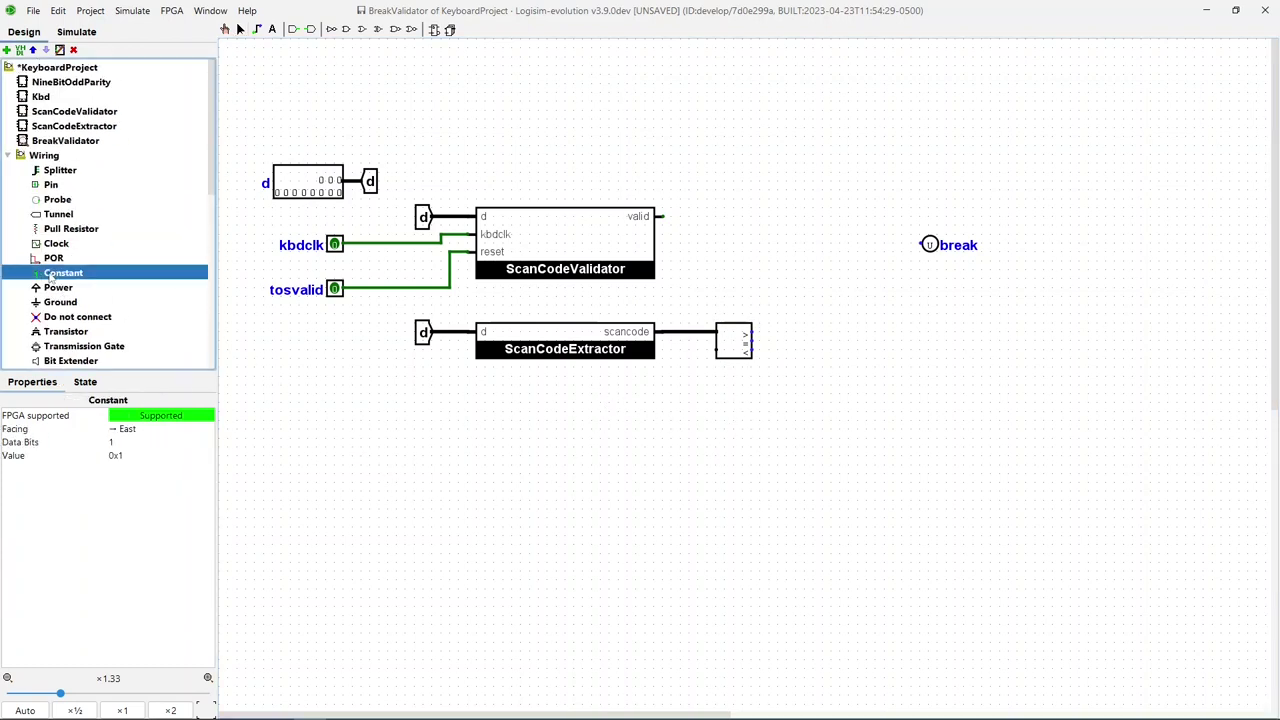
click(685, 350)
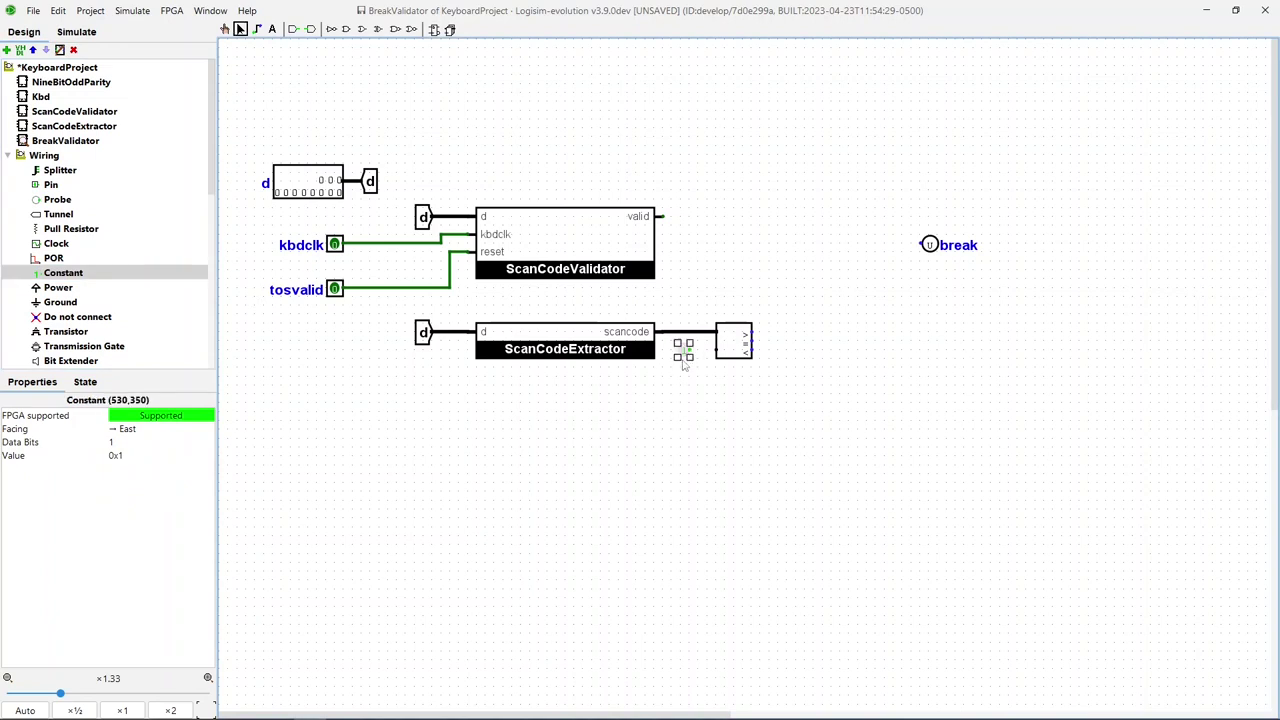
click(130, 443)
key(Return)
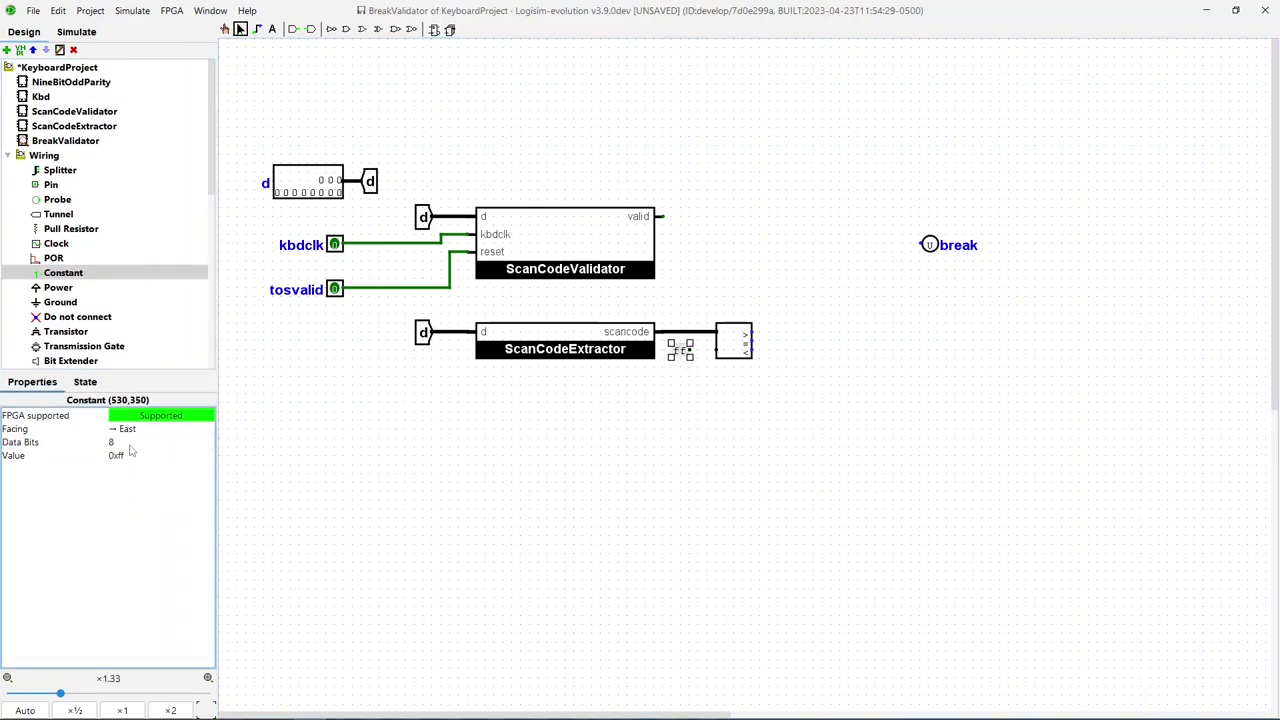
click(143, 455)
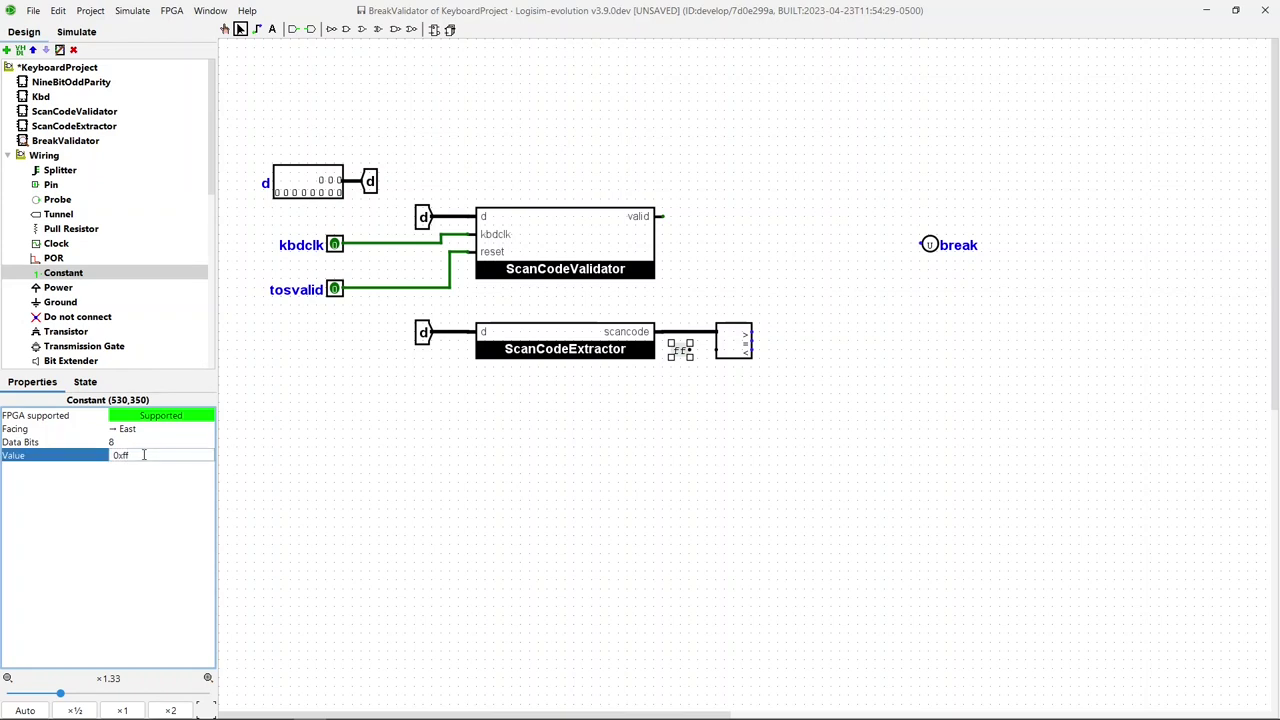
text(0)
key(Return)
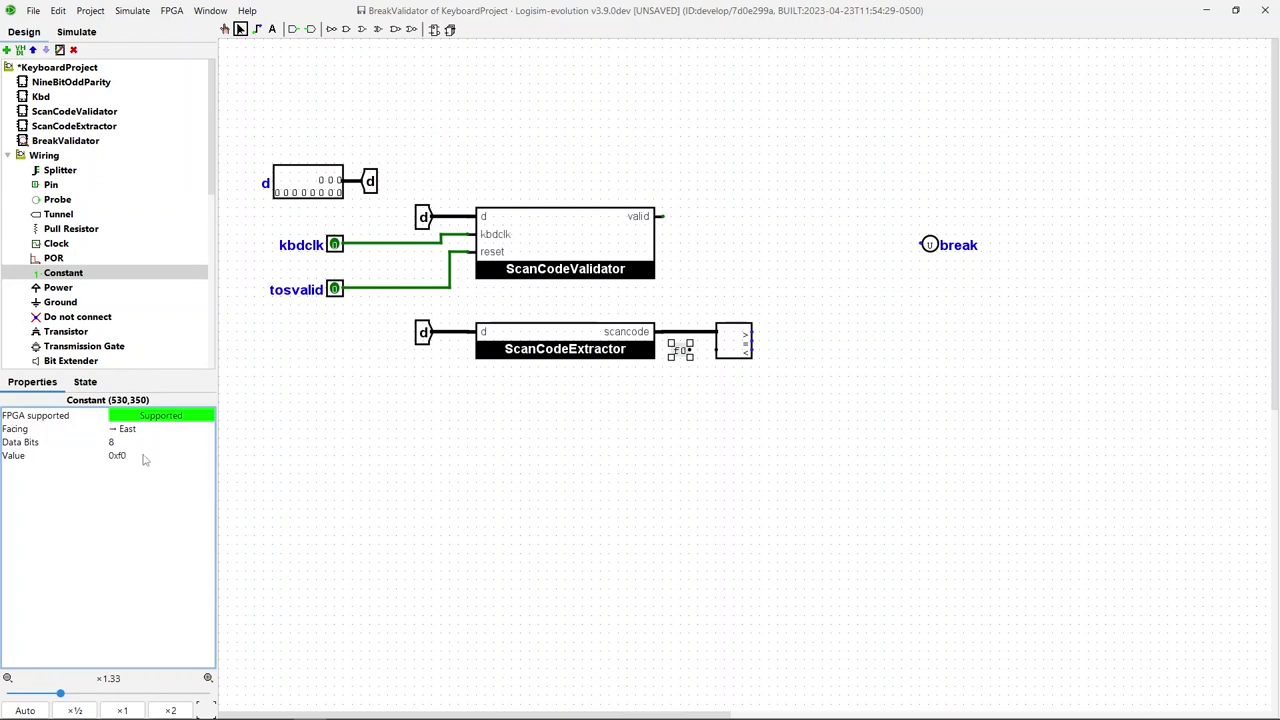
drag(692, 349, 716, 349)
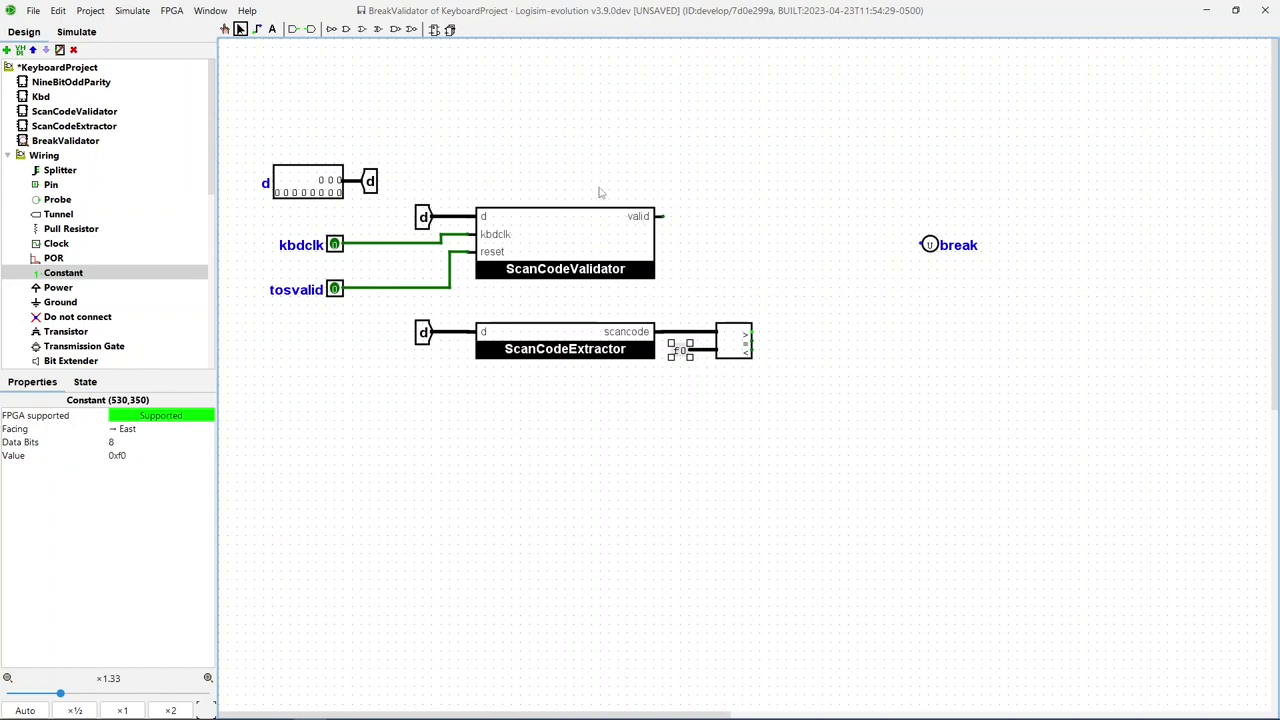
Step: Place an AND gate before the break pin, wiring valid and the comparator's = output into it
click(347, 30)
click(858, 252)
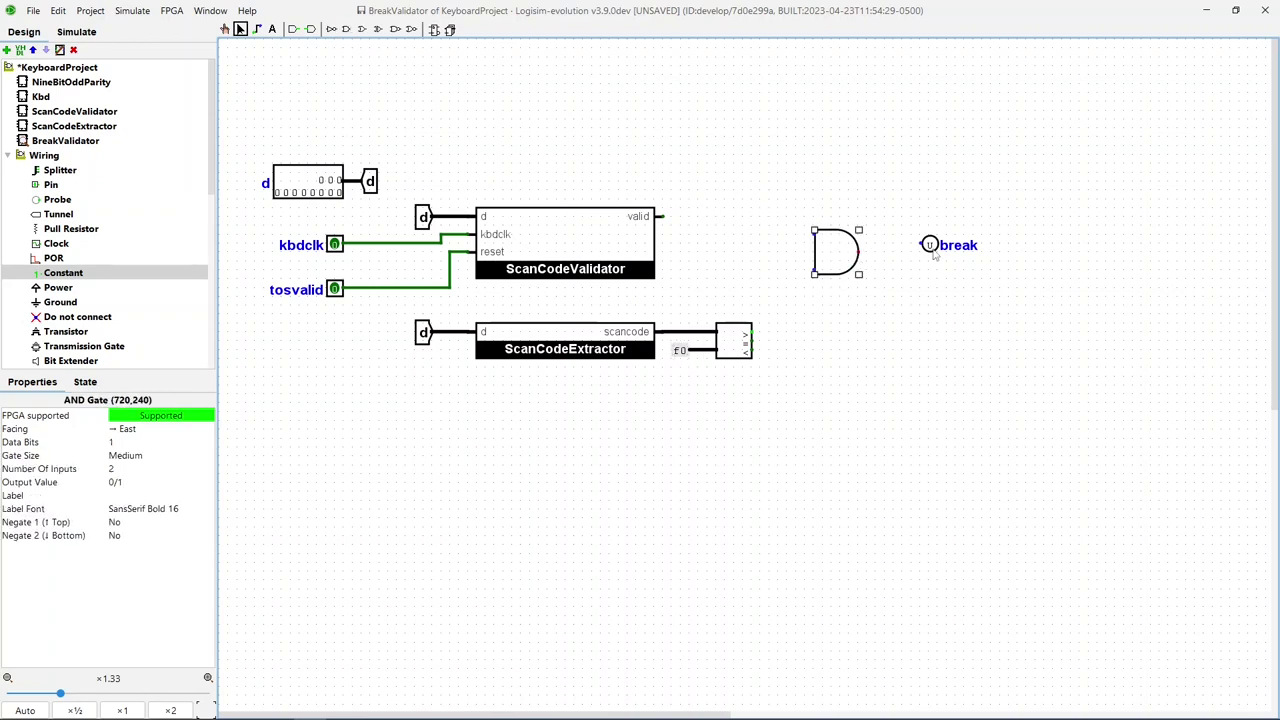
drag(935, 253, 895, 254)
drag(662, 216, 815, 235)
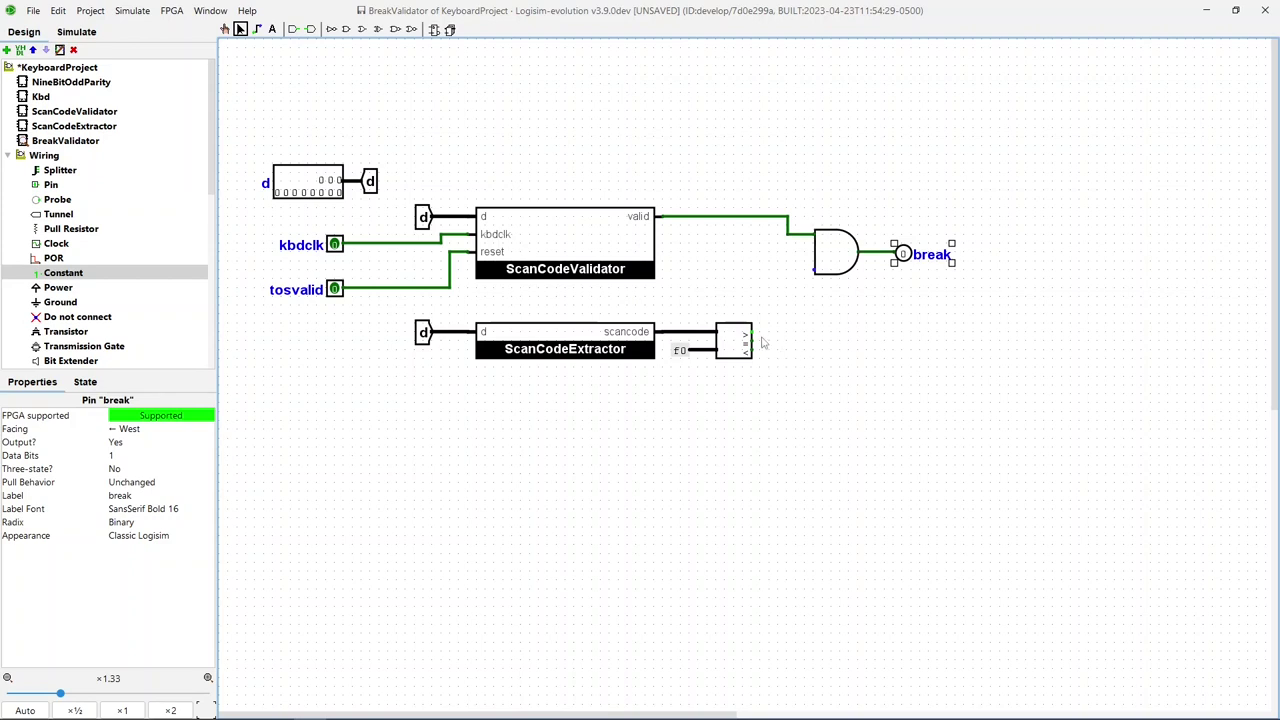
drag(760, 343, 815, 271)
Step: Open the Kbd circuit and place a BreakValidator beside the lower shift register
click(41, 97)
double_click(40, 97)
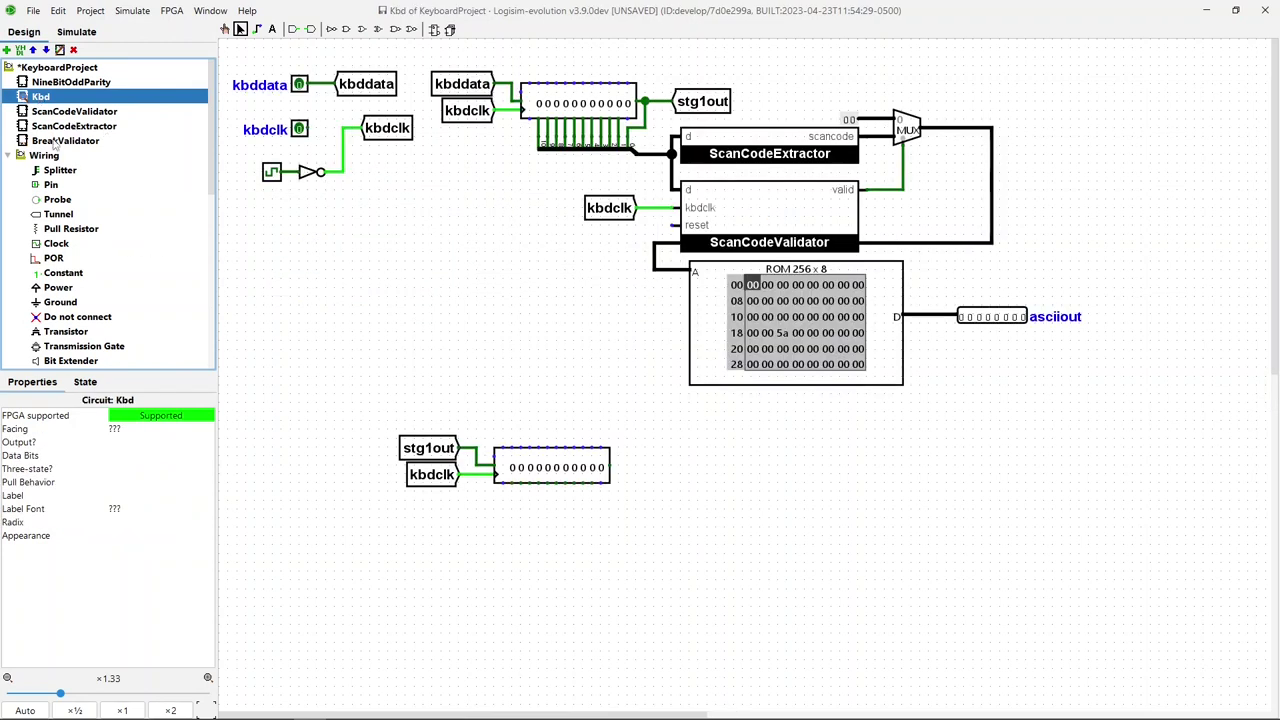
click(55, 141)
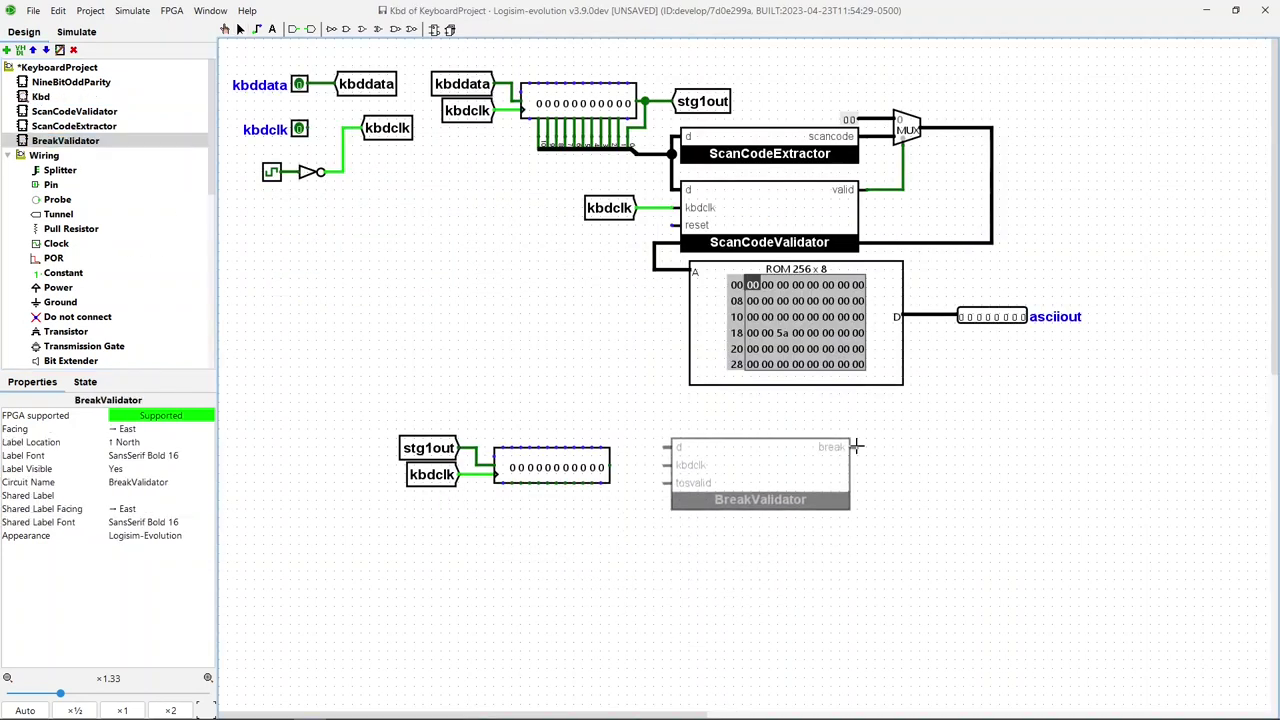
click(850, 450)
drag(760, 480, 795, 490)
click(592, 519)
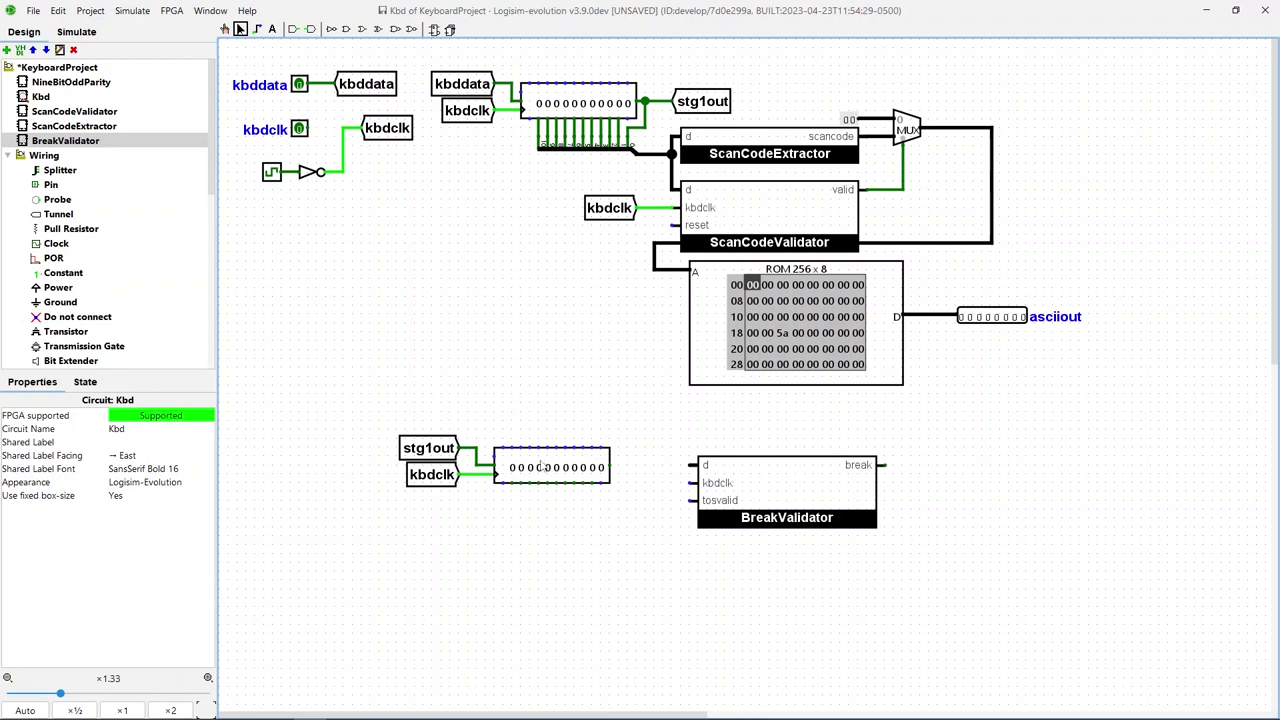
Step: Add an 11-way north-facing splitter under the lower register's output bits
click(55, 172)
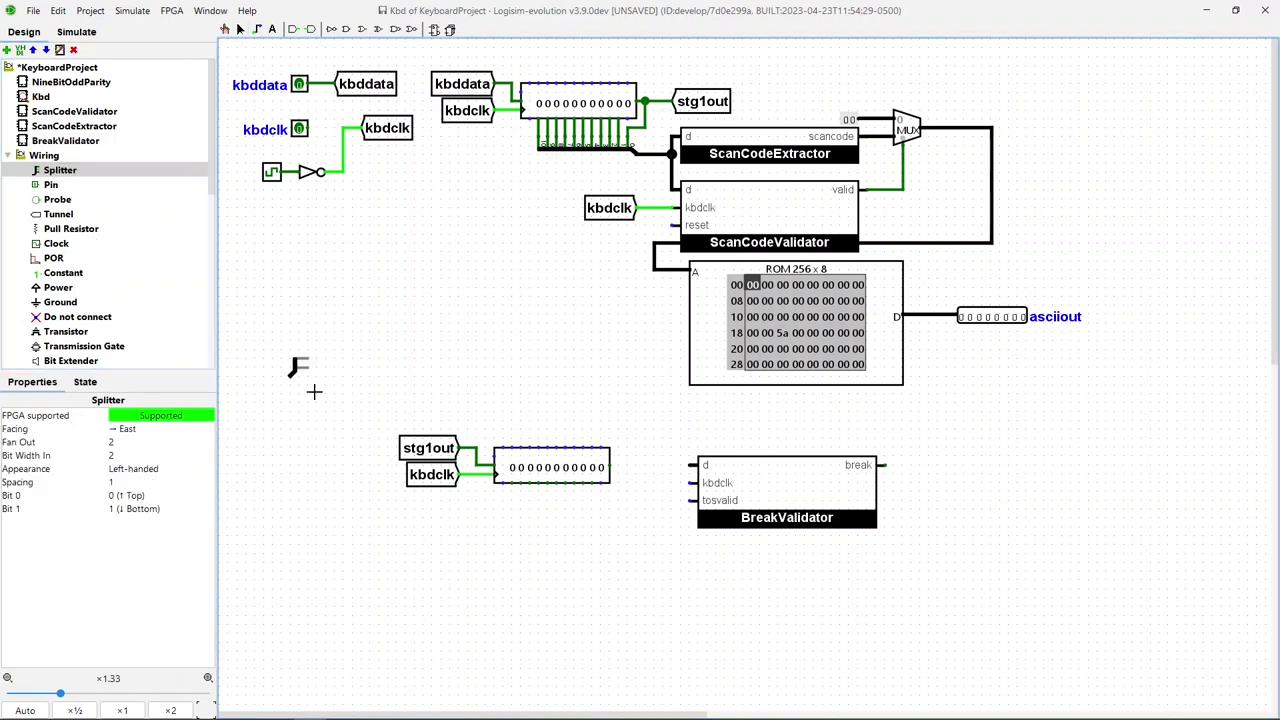
click(532, 518)
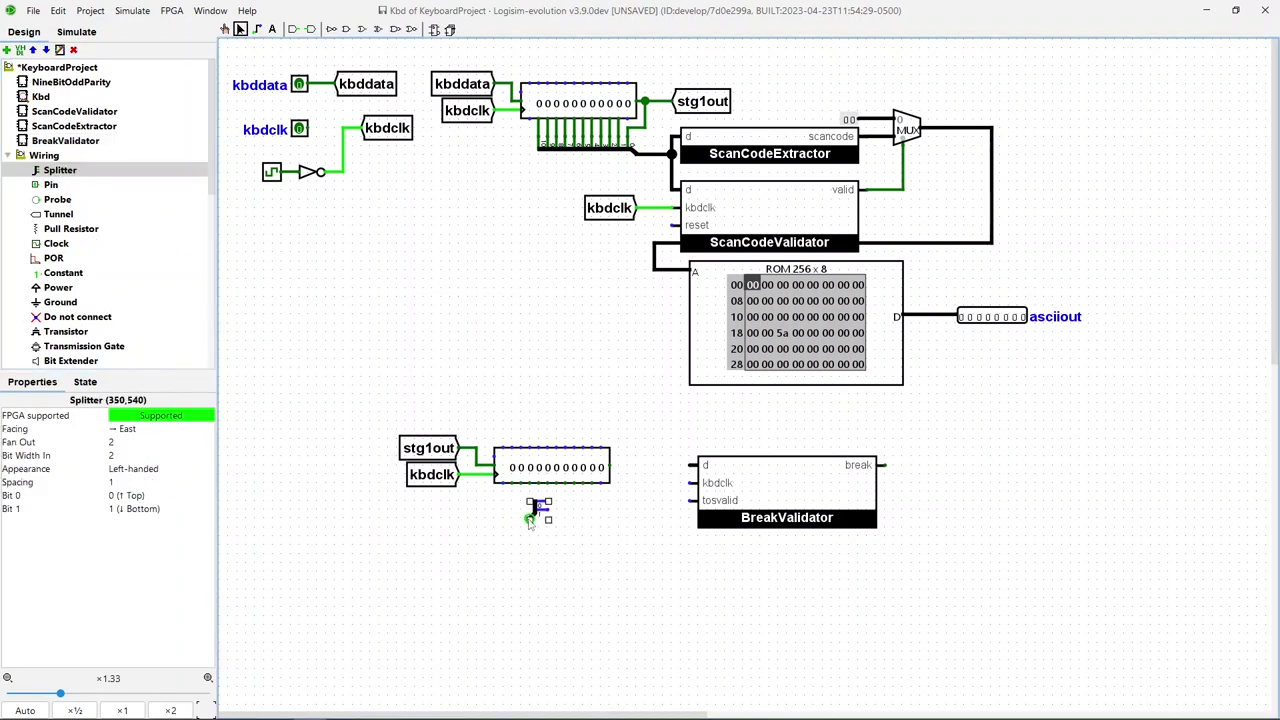
click(114, 442)
text(11)
key(Return)
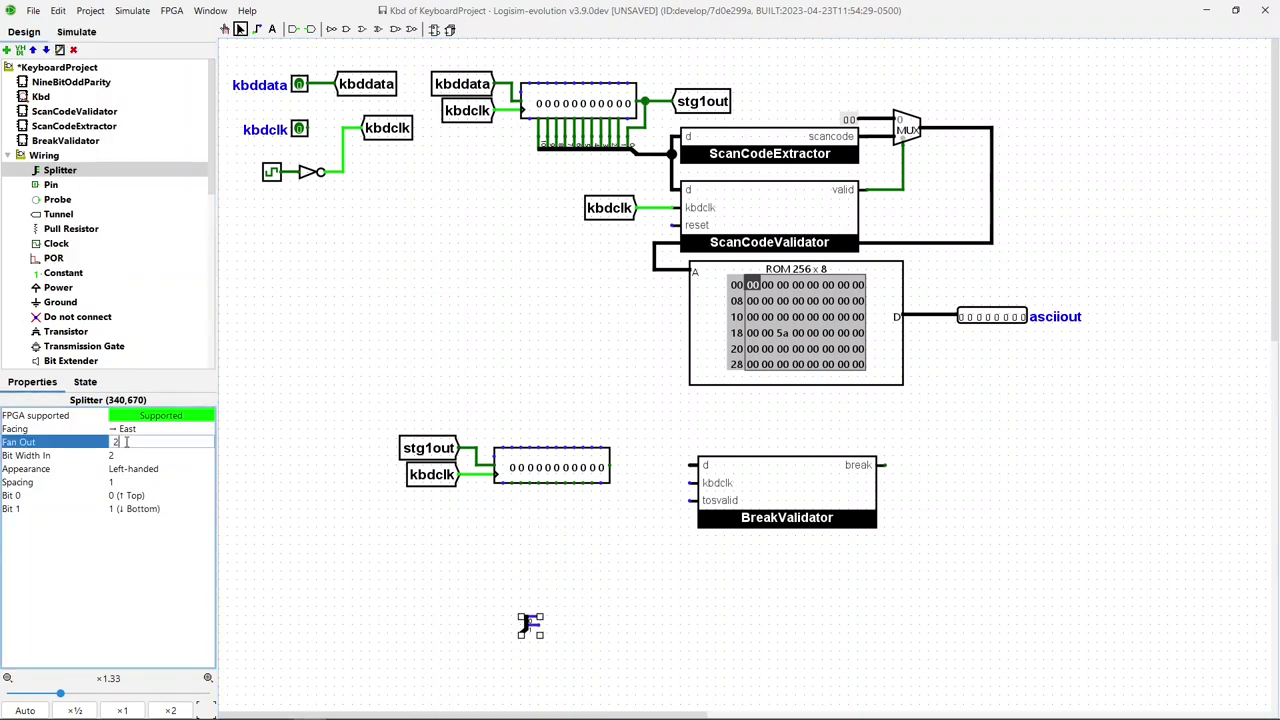
key(Up)
drag(480, 628, 698, 465)
Step: Route the bus into BreakValidator's d input and attach a copied kbdclk tunnel to its kbdclk input
click(390, 138)
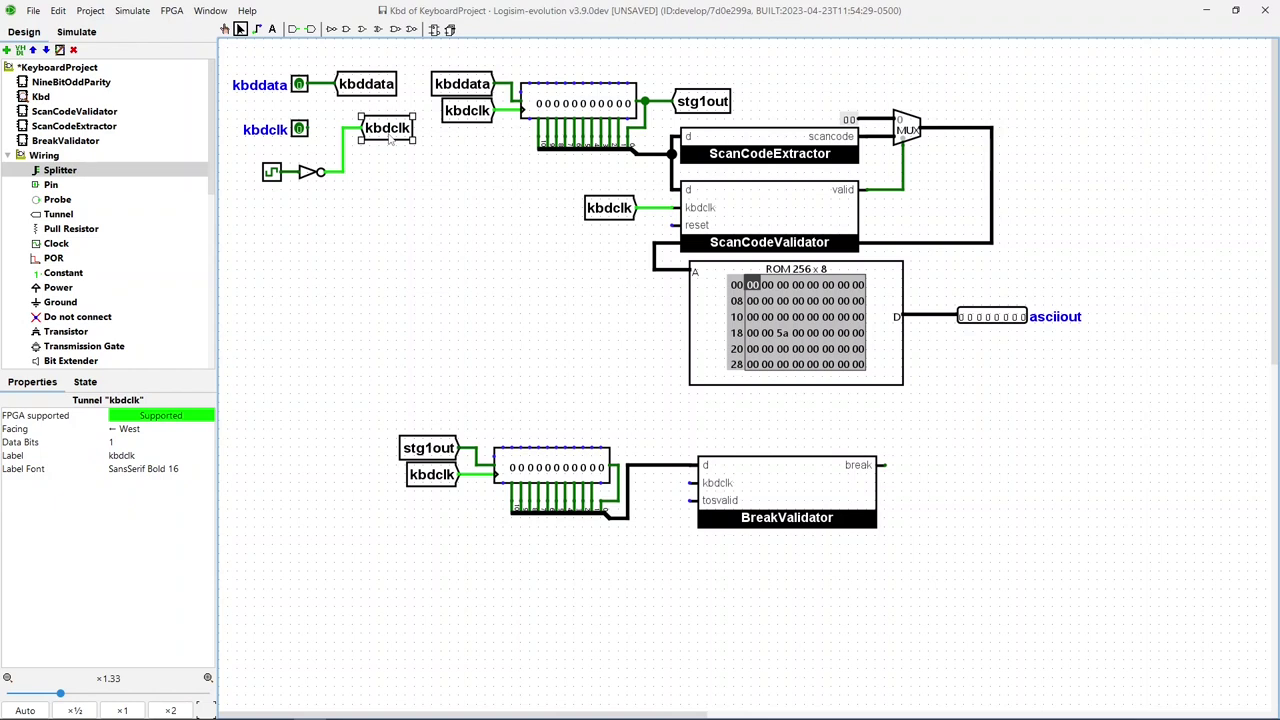
key(ctrl+c)
key(ctrl+v)
drag(668, 548, 356, 388)
drag(560, 467, 542, 467)
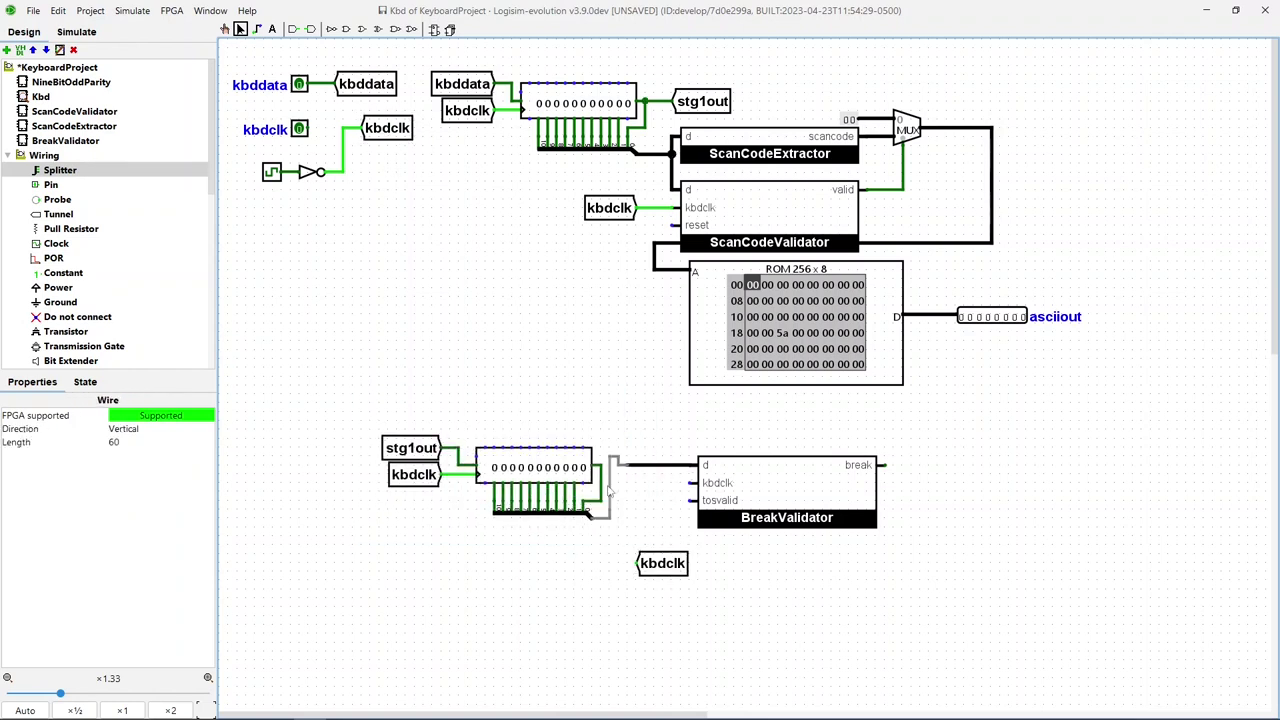
click(610, 532)
click(609, 528)
key(Delete)
drag(662, 563, 644, 483)
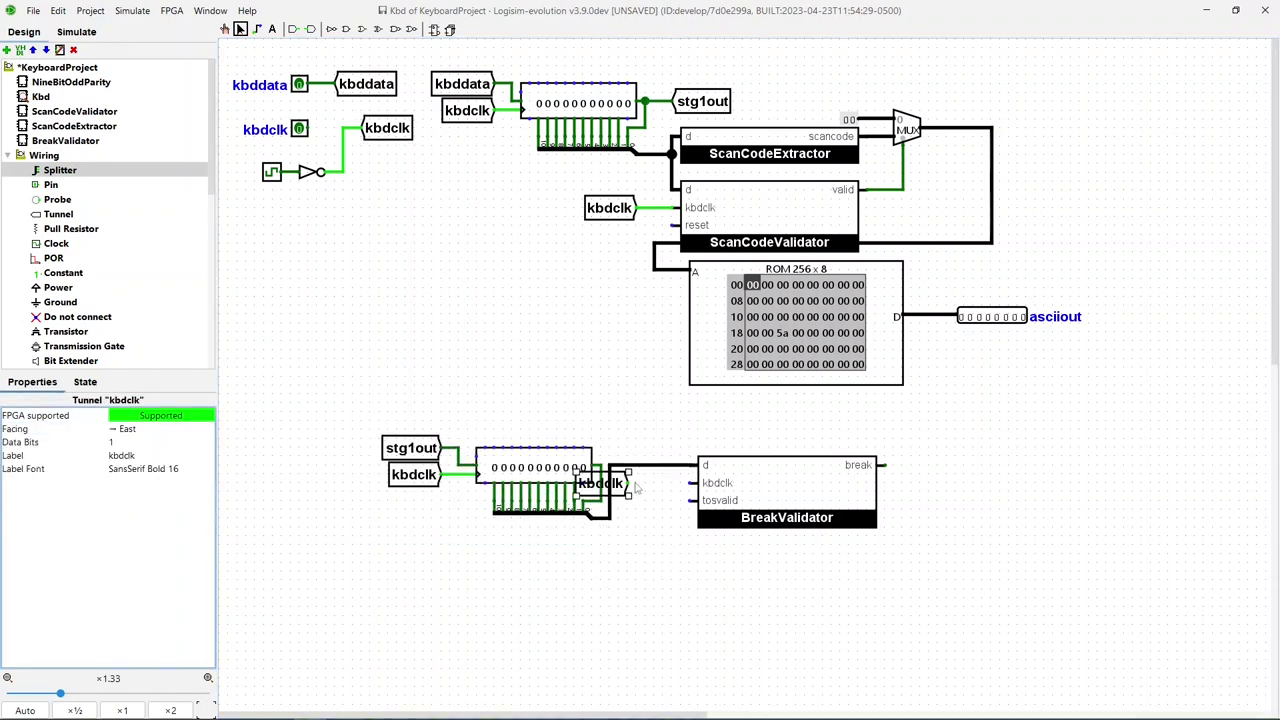
click(662, 648)
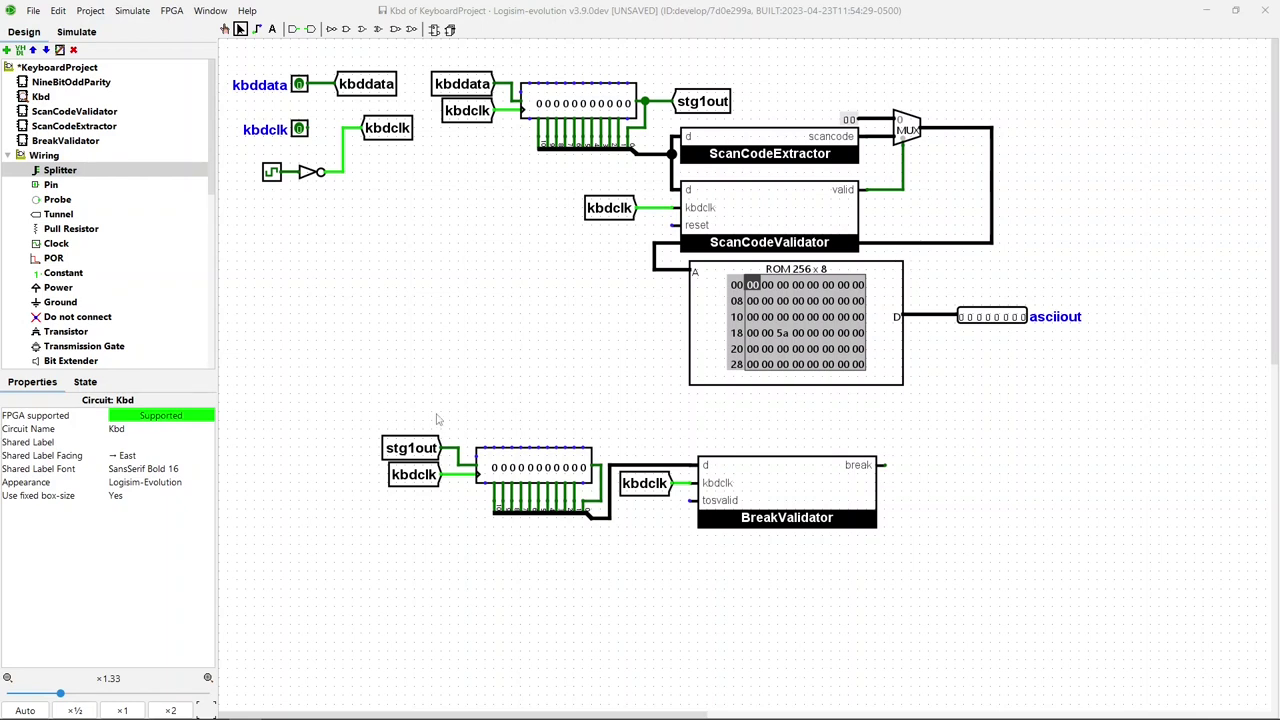
Step: Add a tunnel labelled tosvalid on the ScanCodeValidator's valid wire
click(58, 214)
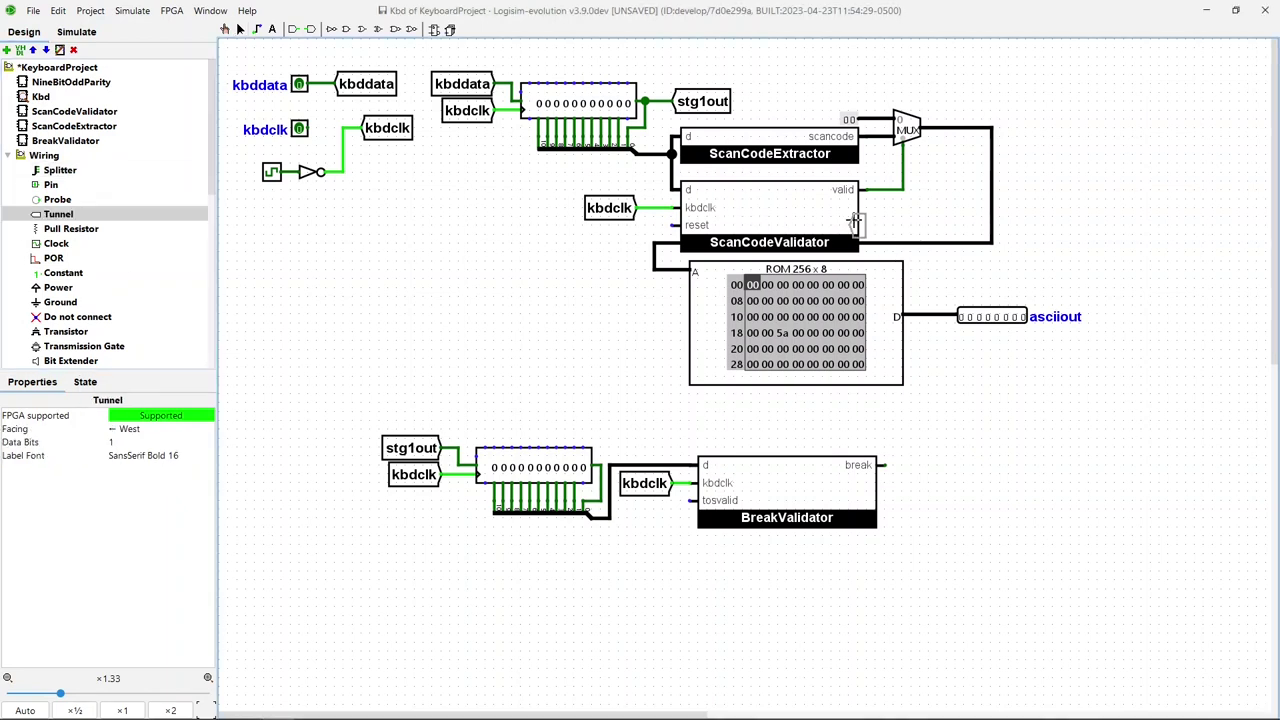
click(927, 178)
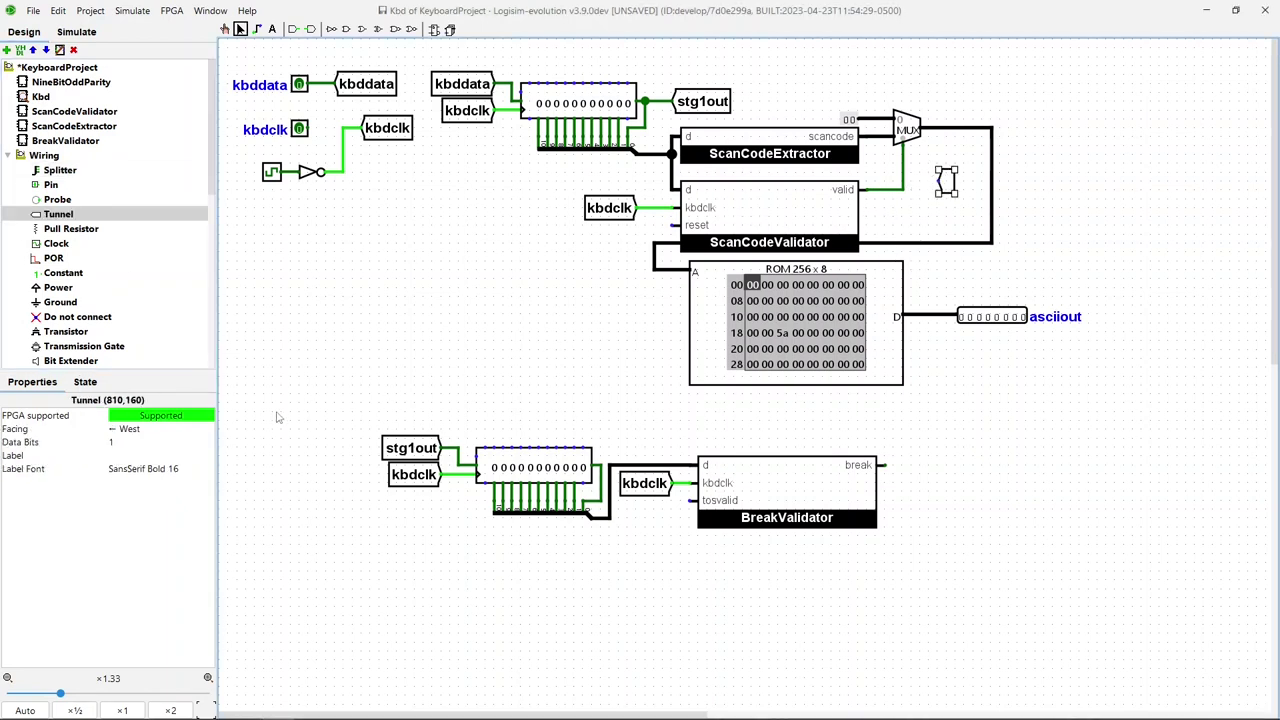
click(131, 457)
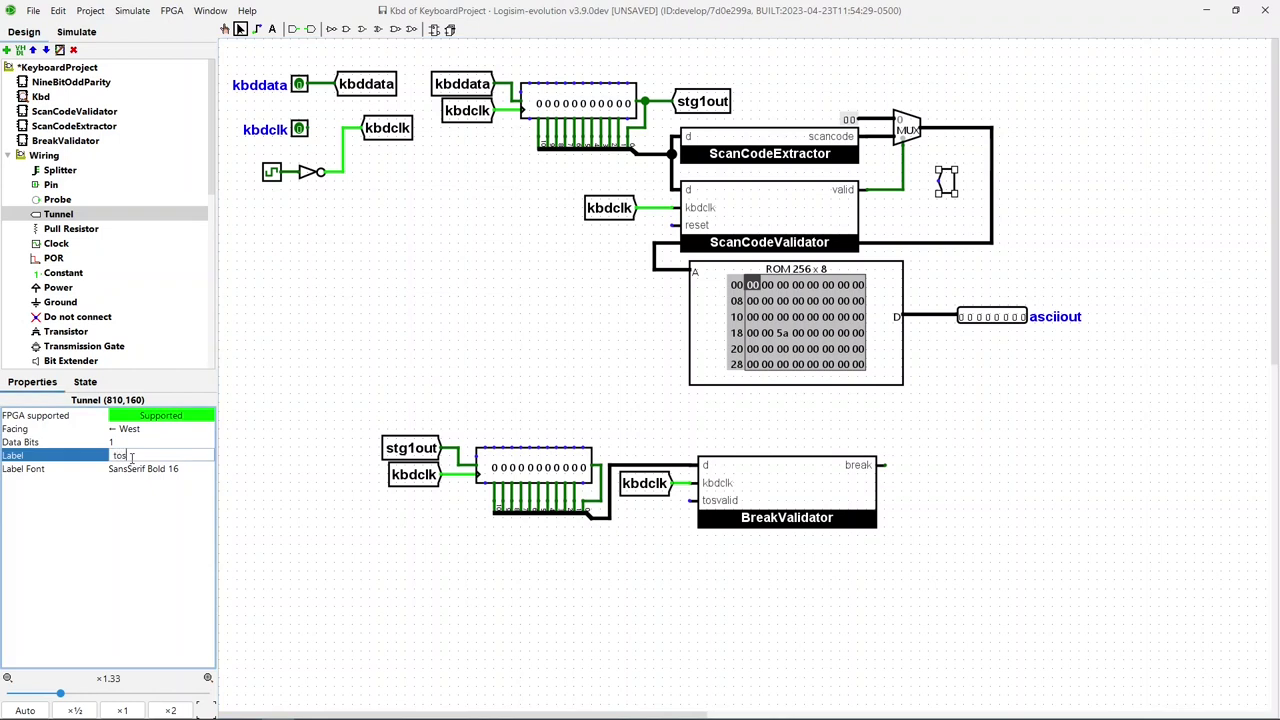
key(Return)
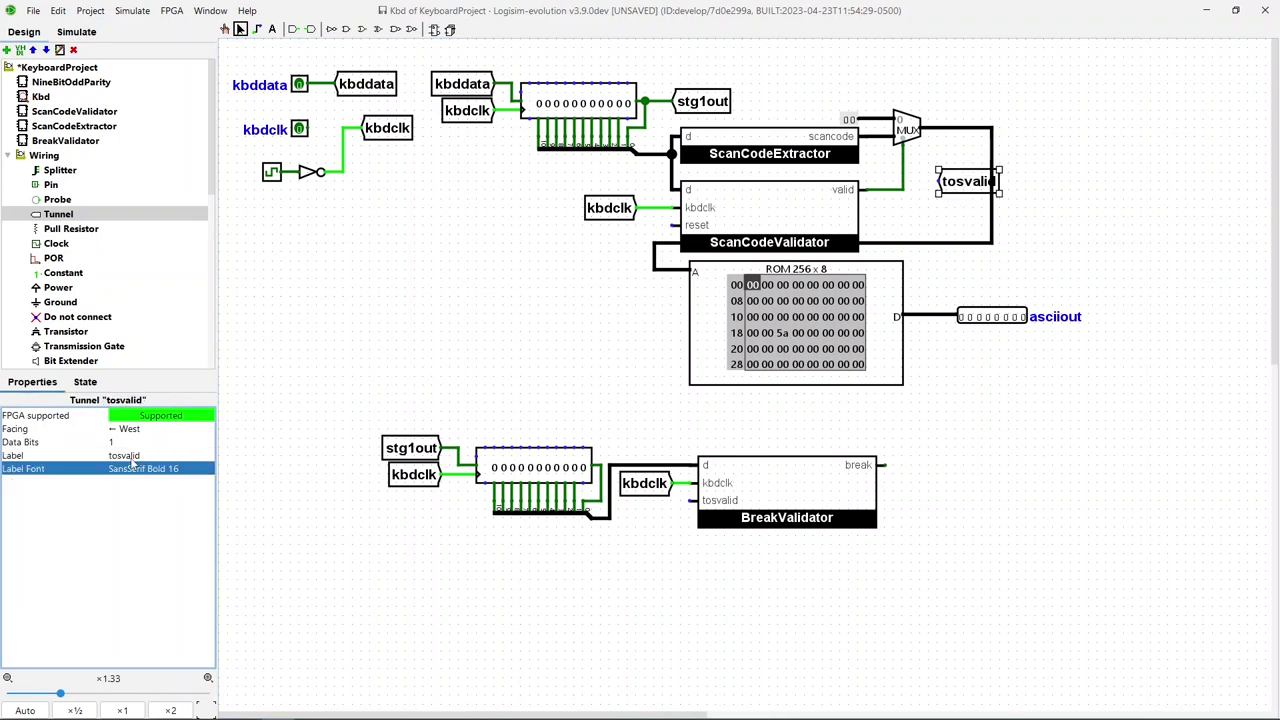
drag(976, 195, 921, 181)
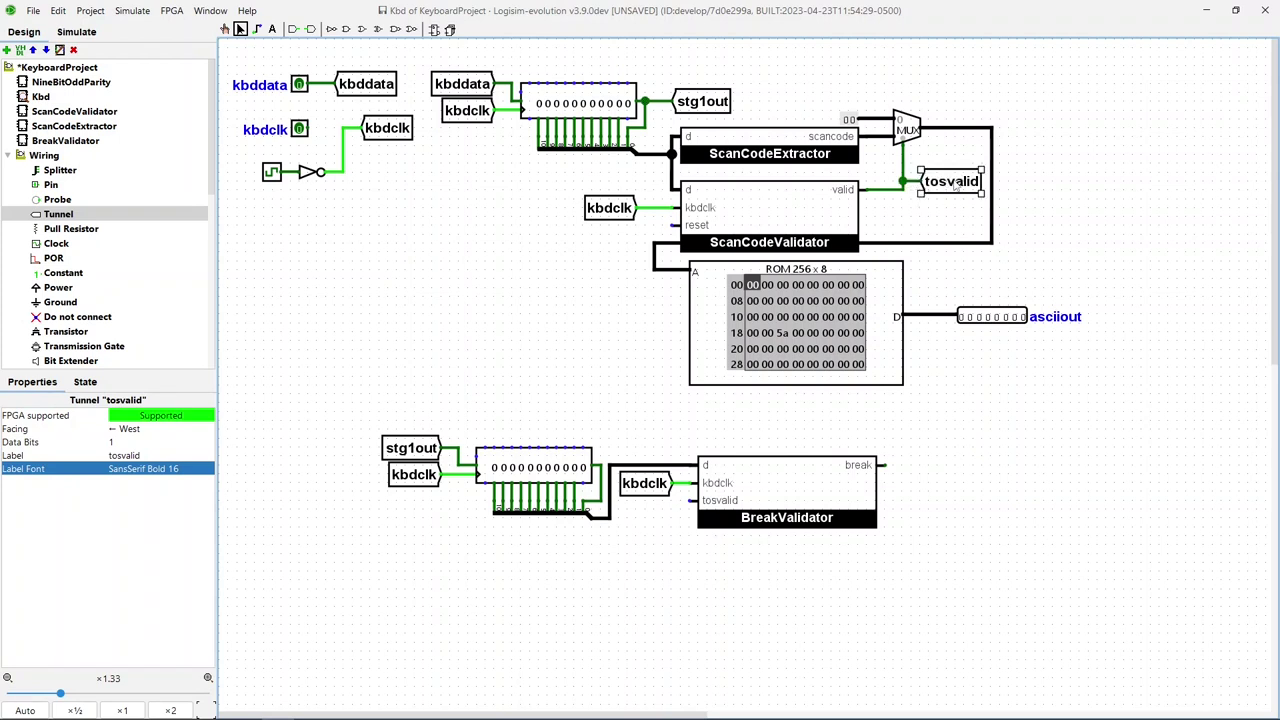
click(1066, 175)
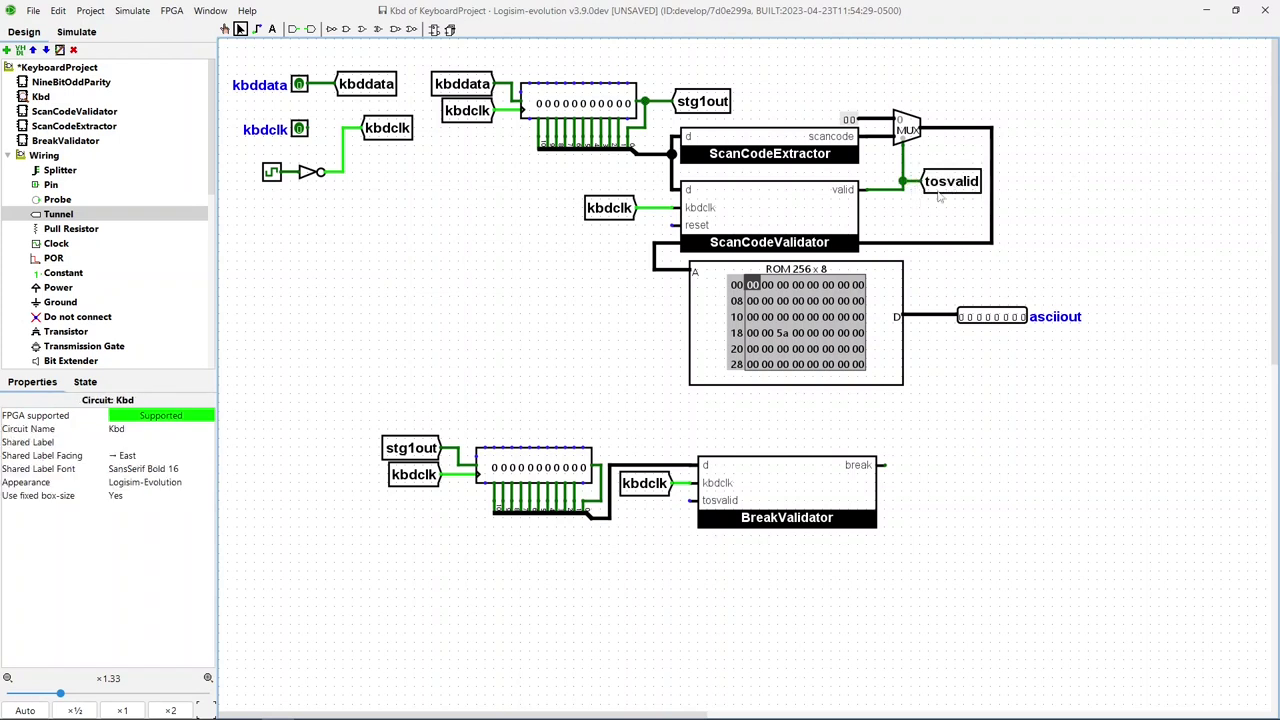
Step: Place an east-facing tosvalid tunnel copy on BreakValidator's tosvalid input
click(953, 179)
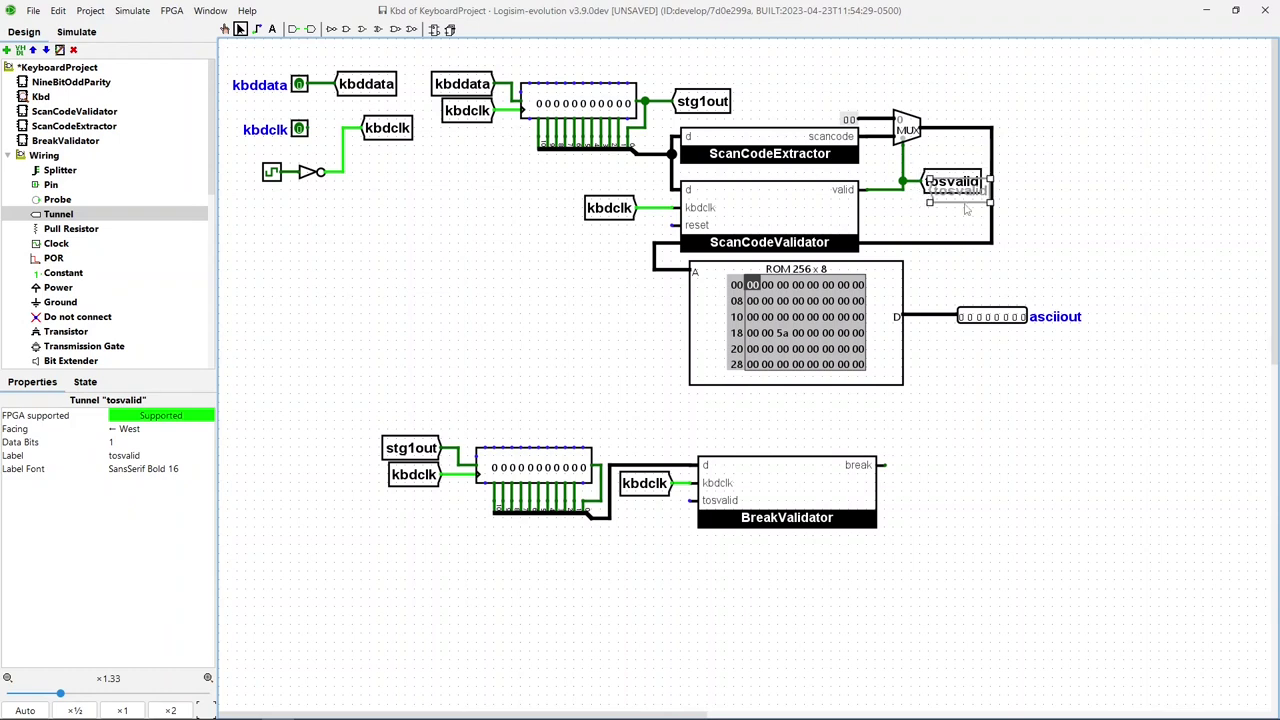
click(660, 533)
click(150, 431)
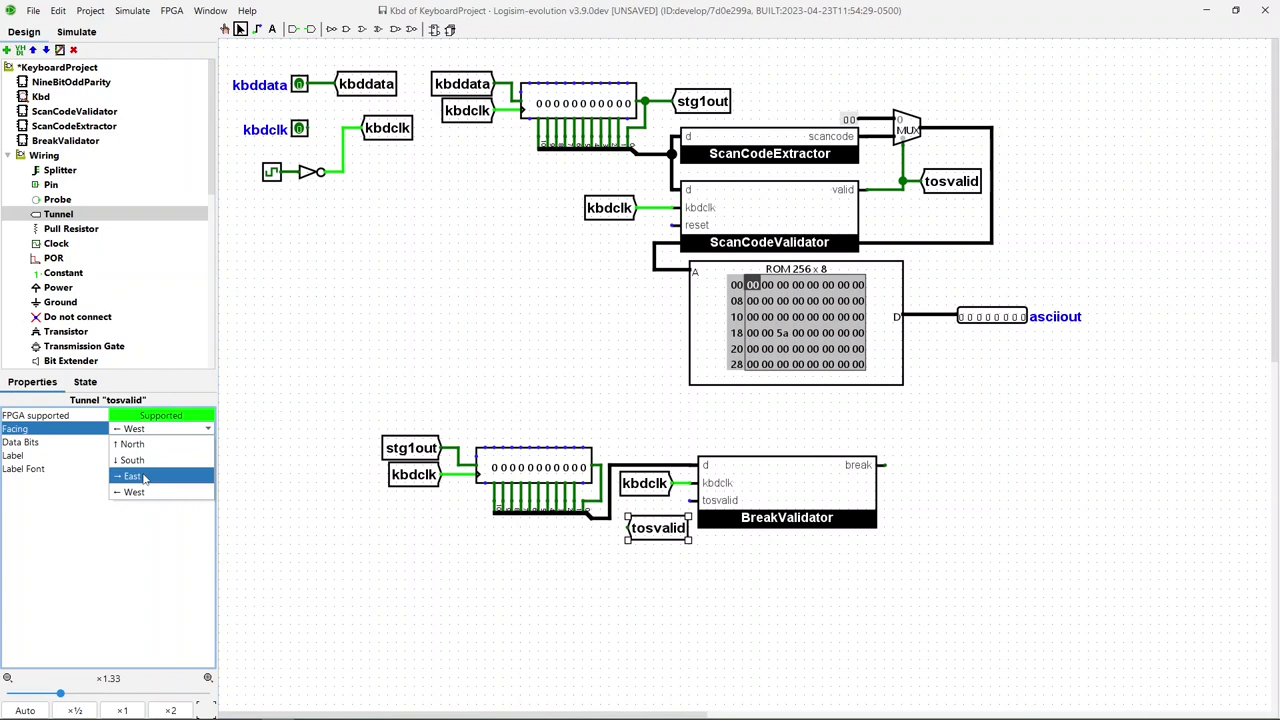
click(140, 472)
drag(585, 538, 676, 535)
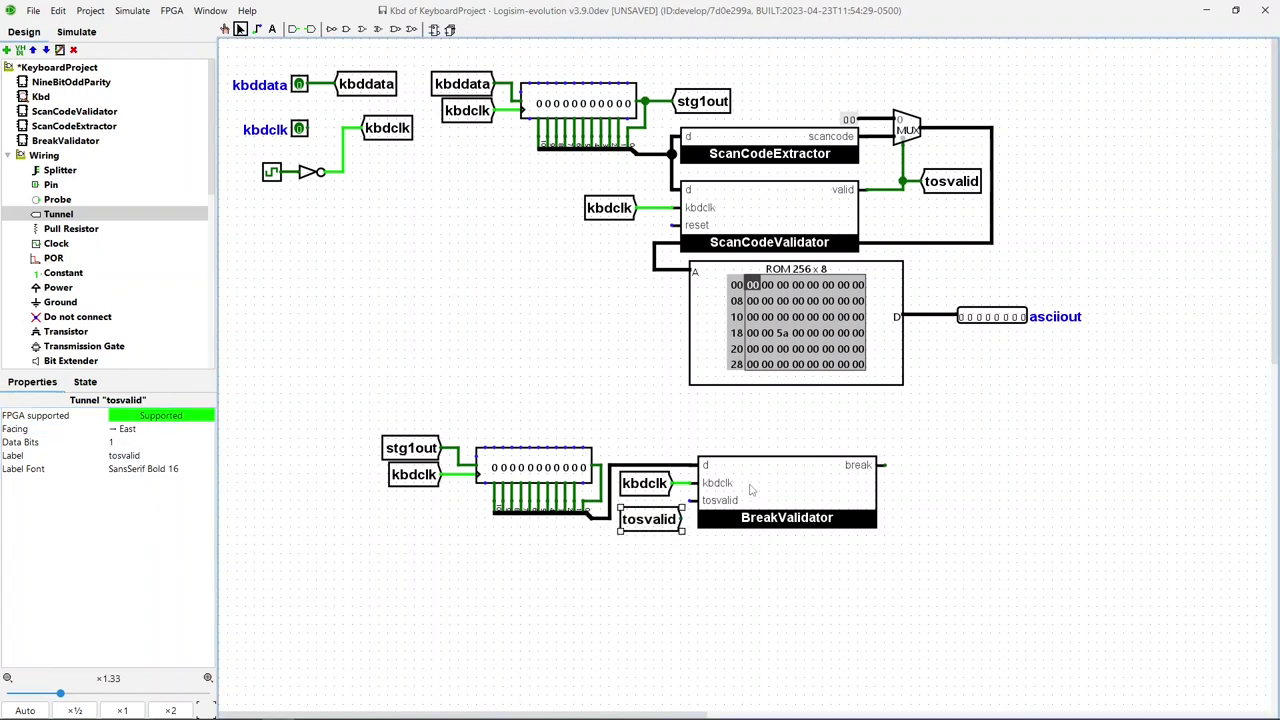
drag(752, 482, 779, 477)
drag(680, 520, 722, 500)
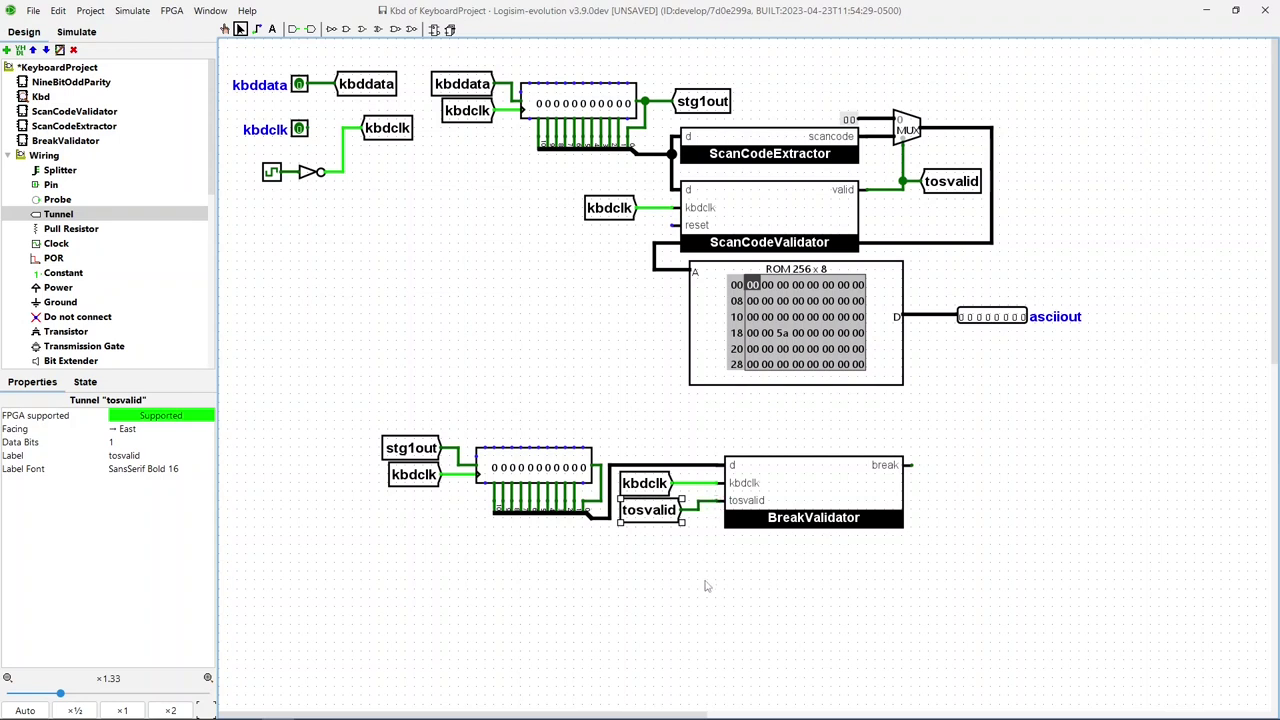
click(705, 587)
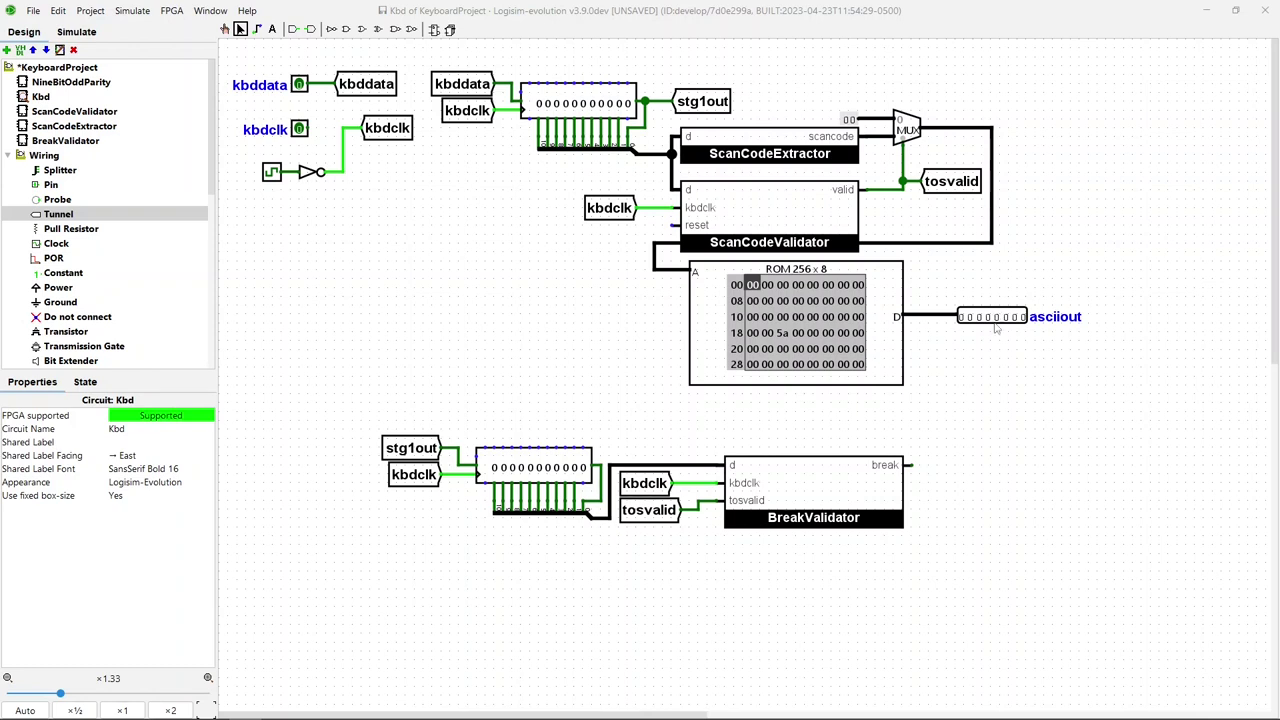
Step: Delete the ROM-to-asciiout wire and move asciiout further right to make room
click(921, 316)
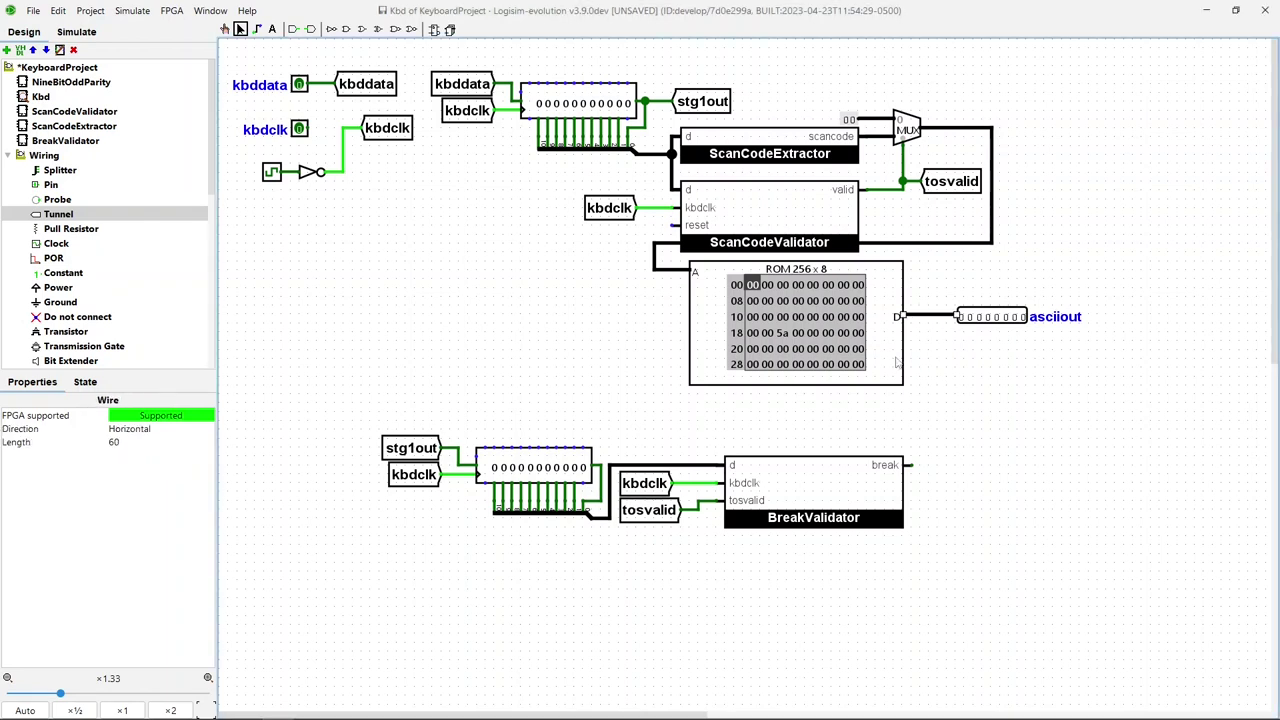
key(Delete)
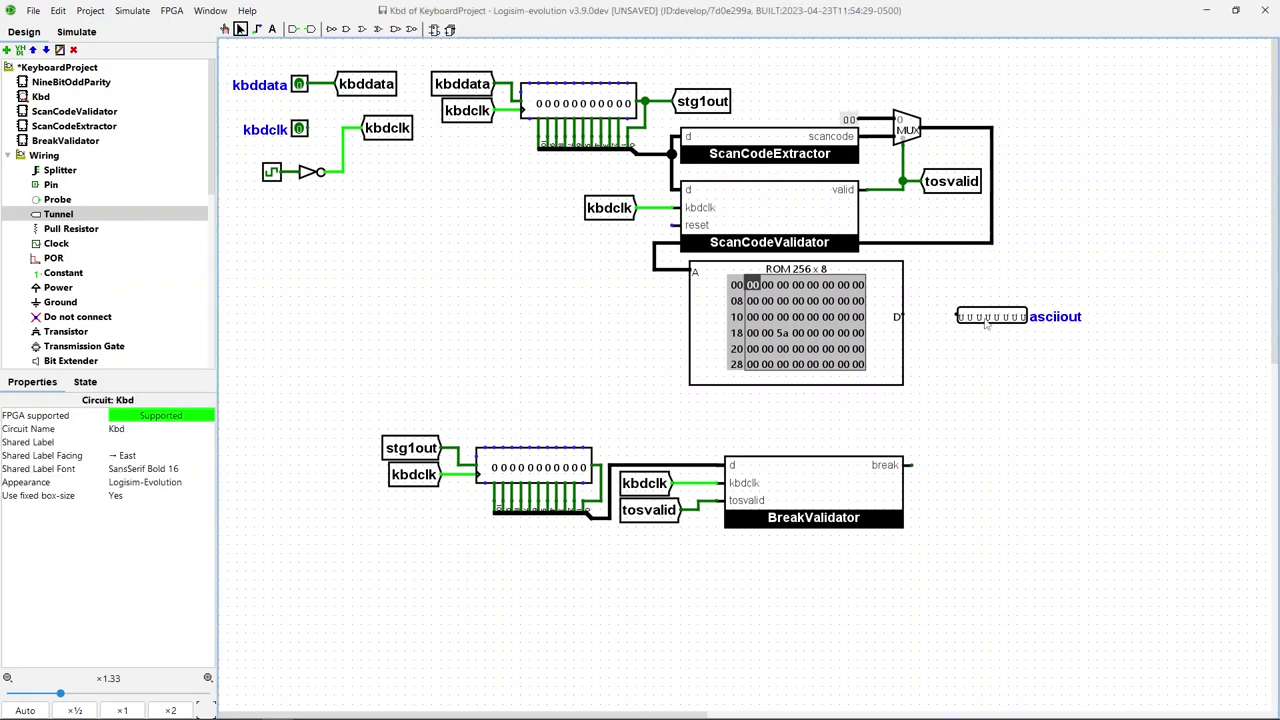
drag(986, 320, 1075, 320)
click(960, 462)
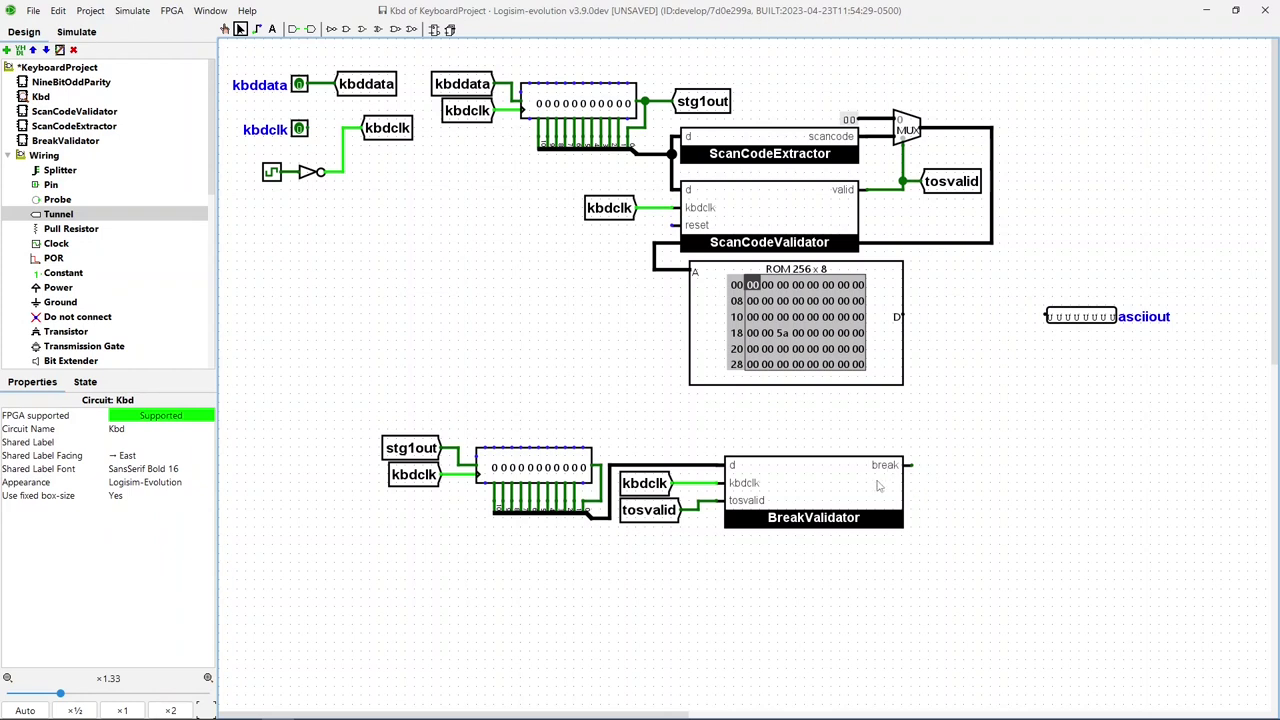
Step: Place a Plexers multiplexer between the ROM and asciiout, with break driving its select
scroll(75, 275, down, 3)
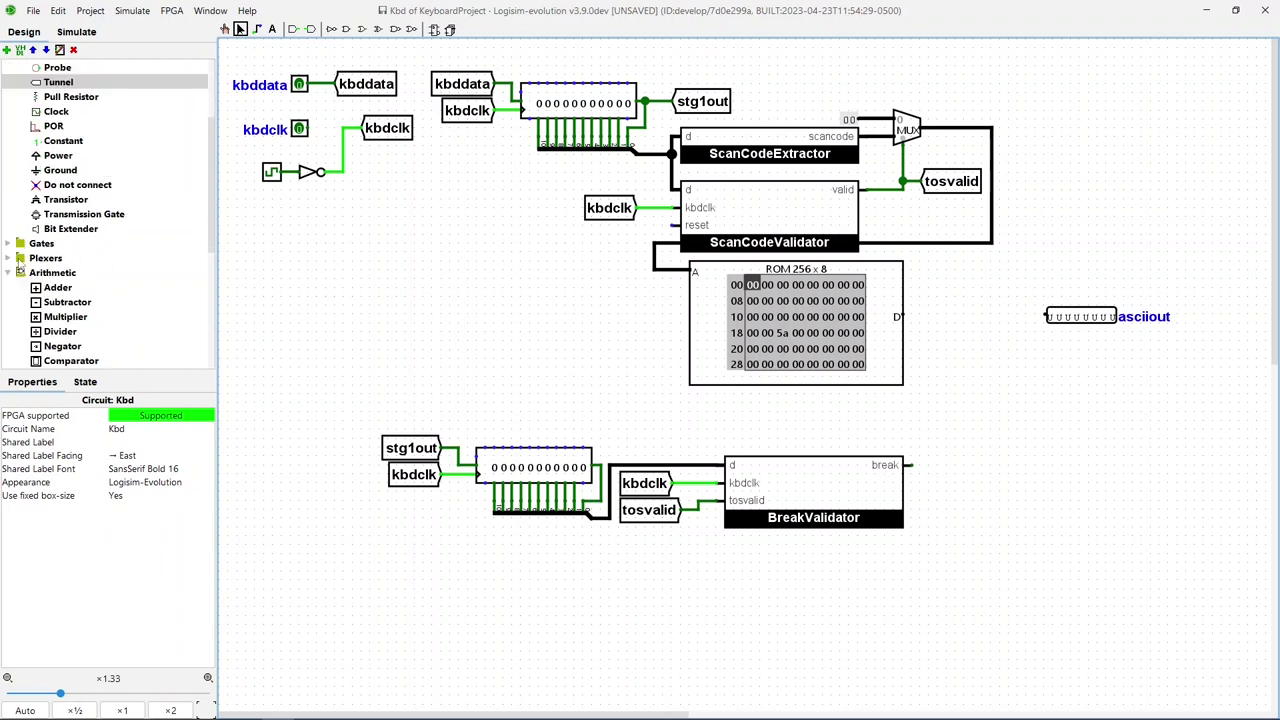
click(8, 259)
click(57, 273)
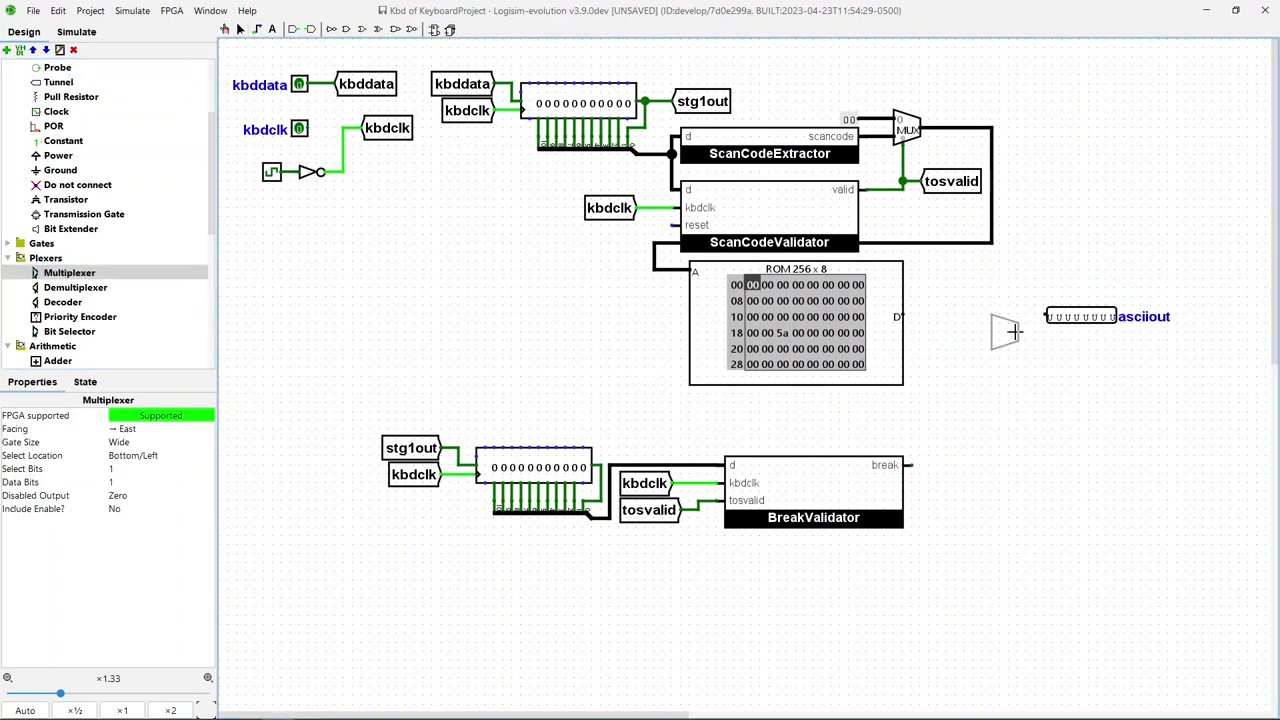
click(984, 322)
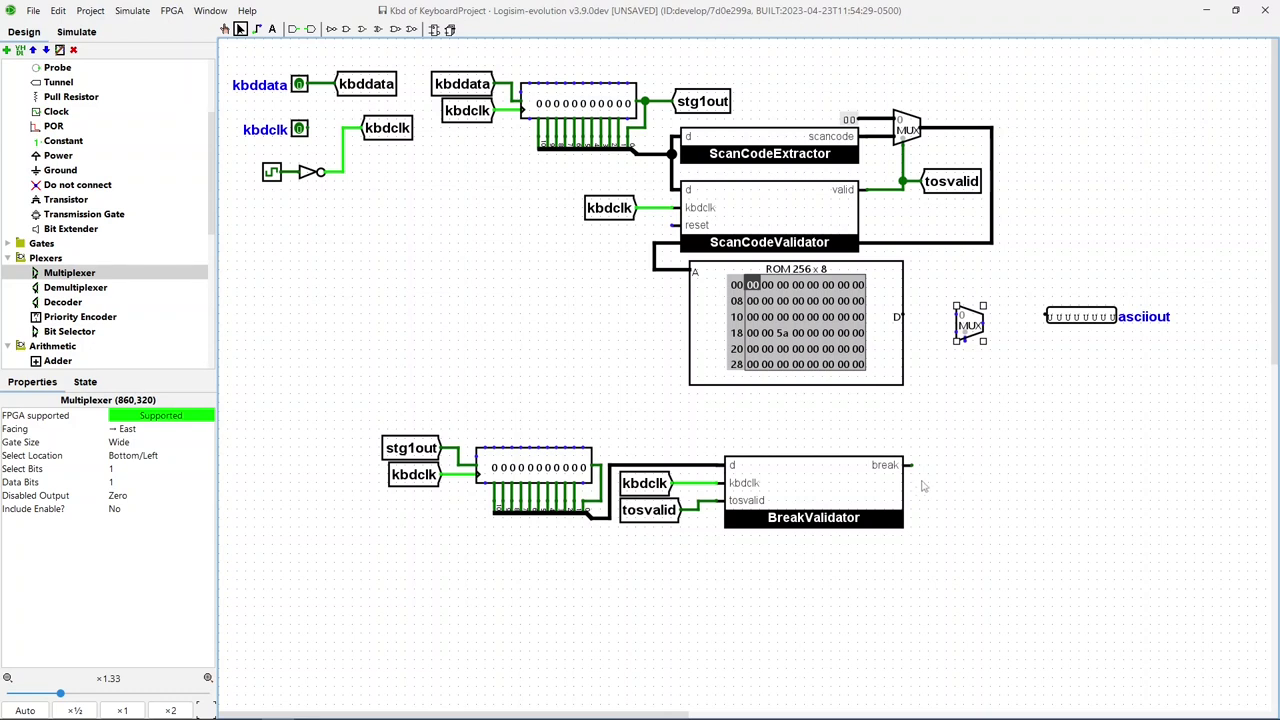
mouse_move(911, 466)
mouse_down()
mouse_move(966, 366)
mouse_move(963, 343)
mouse_up()
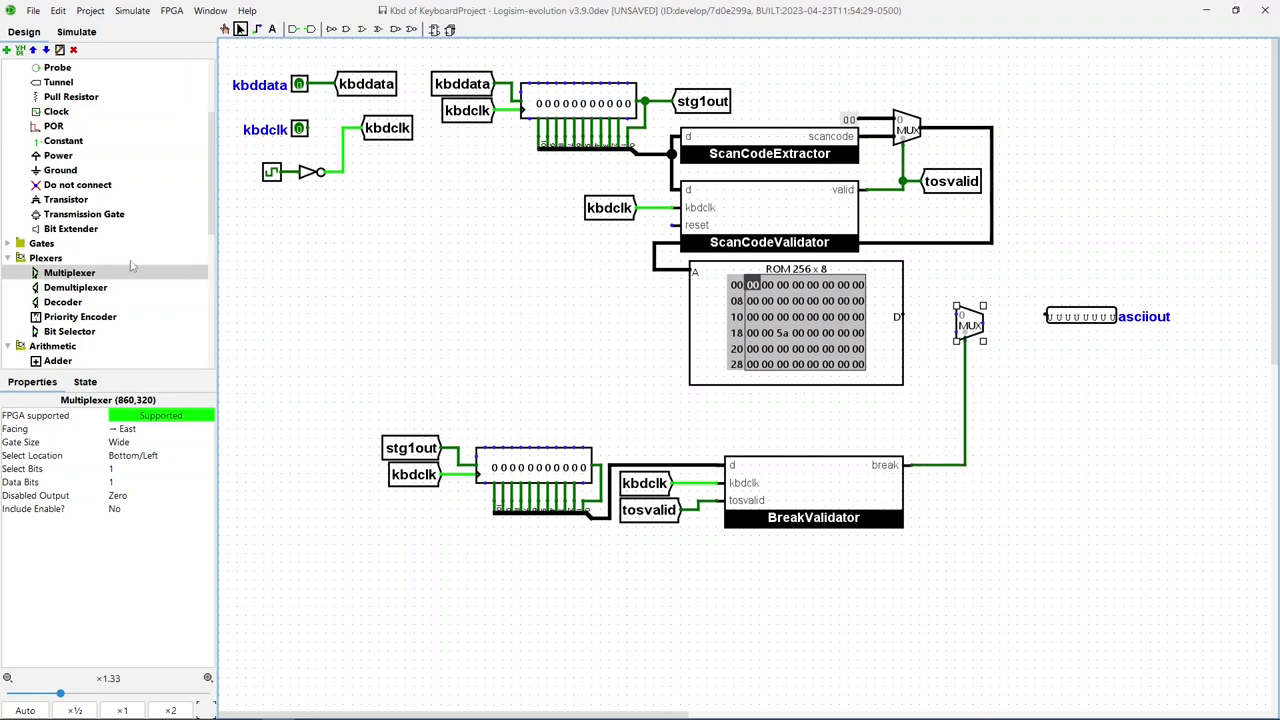
Step: Add an 8-bit Constant of value 0x0 and wire it to the multiplexer's lower input
click(60, 141)
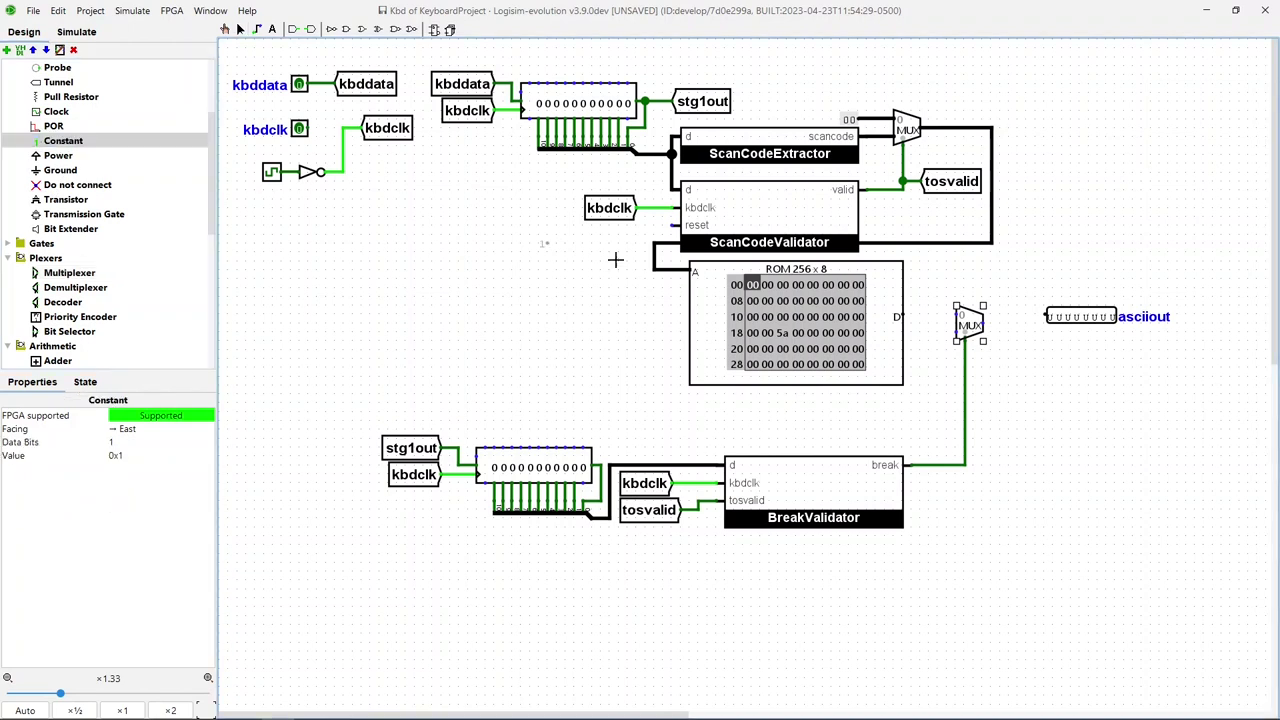
click(930, 331)
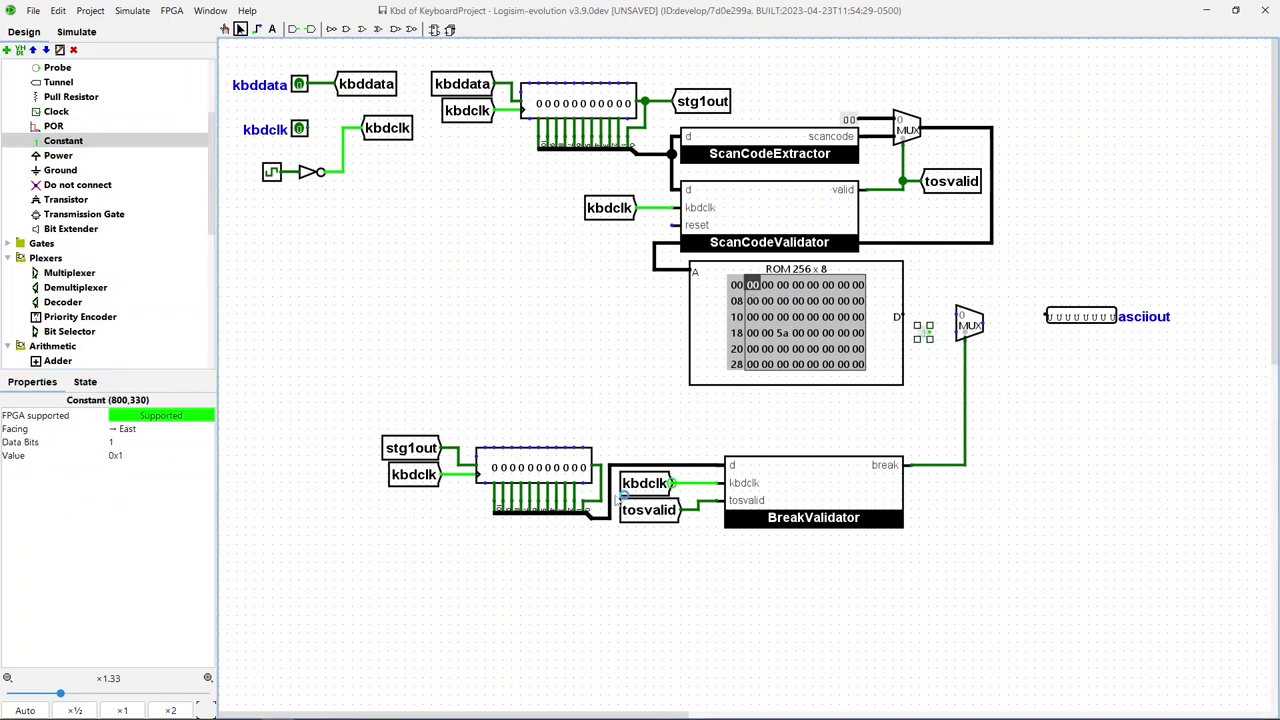
click(115, 441)
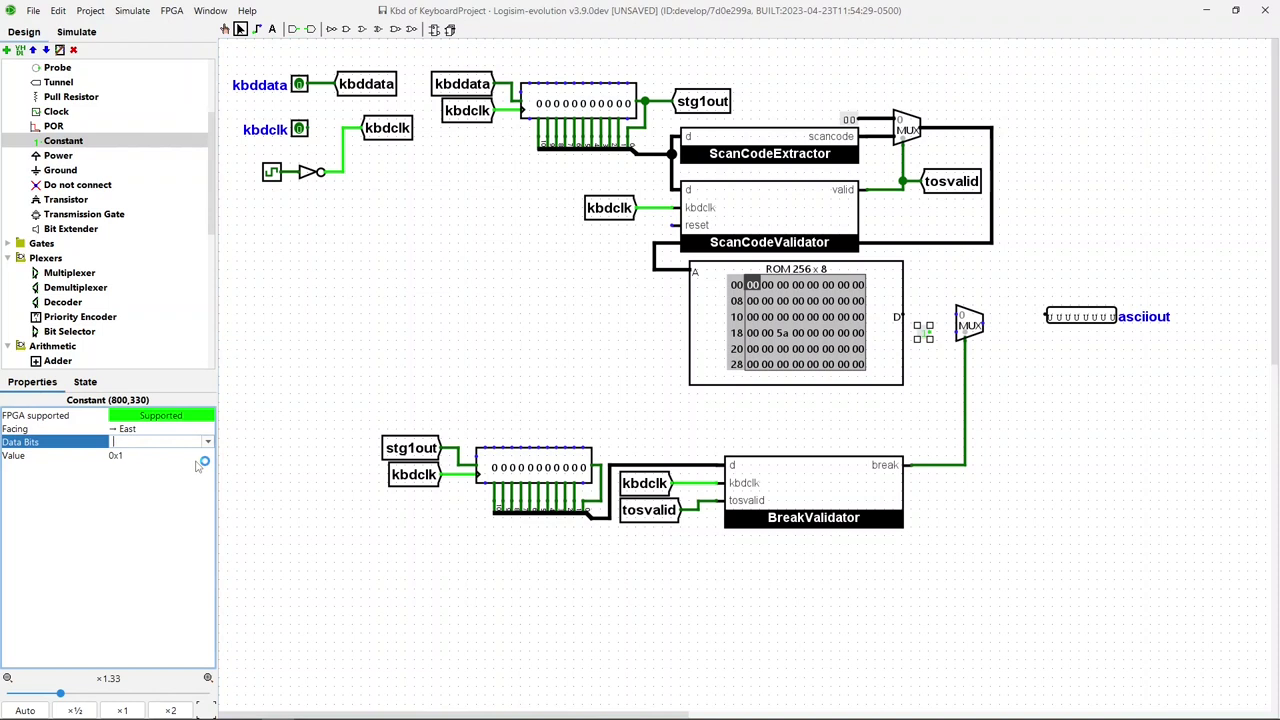
text(8)
key(Return)
click(143, 456)
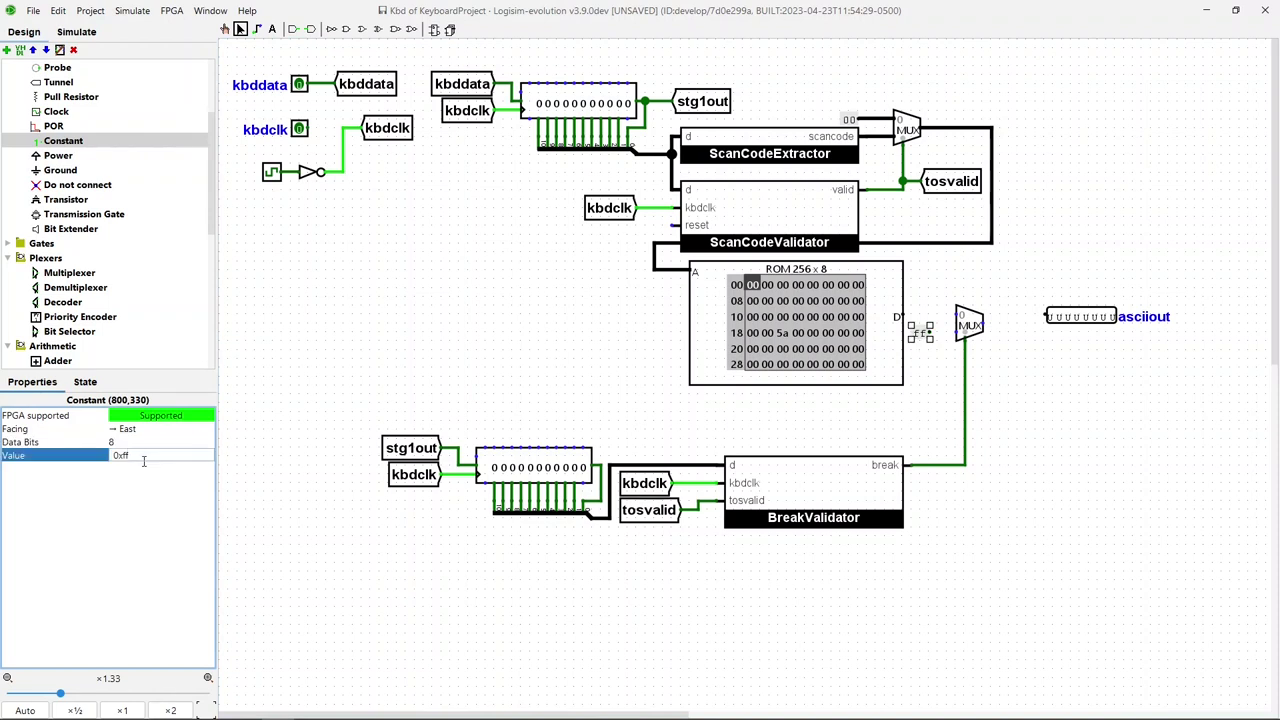
text(0)
key(Return)
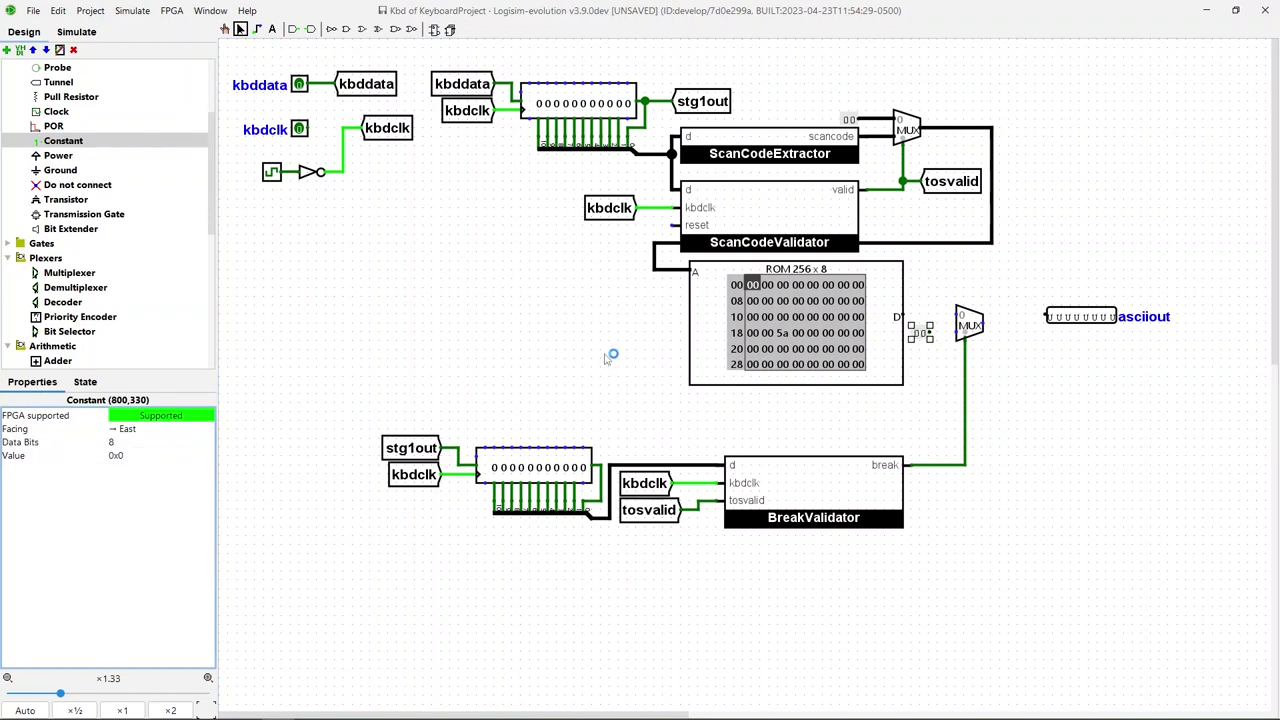
drag(938, 331, 958, 337)
Step: Set the multiplexer to 8 data bits, then wire ROM data into it and its output to asciiout
click(974, 328)
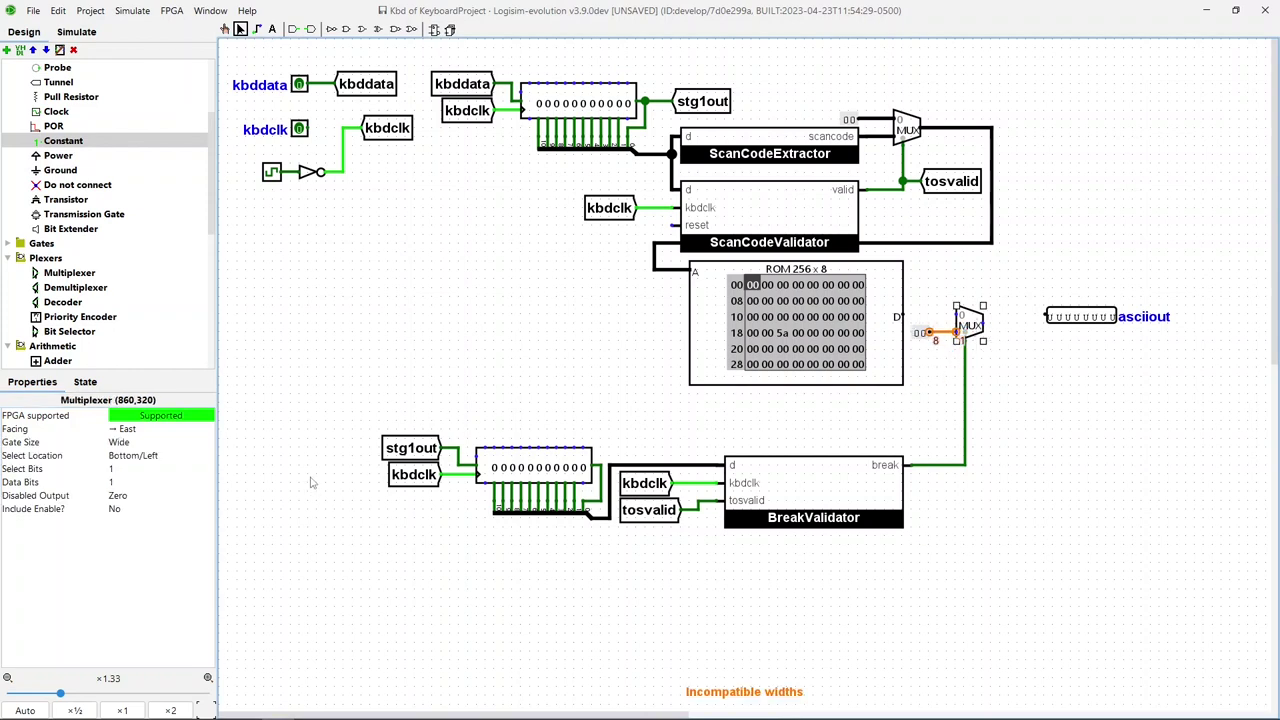
click(125, 483)
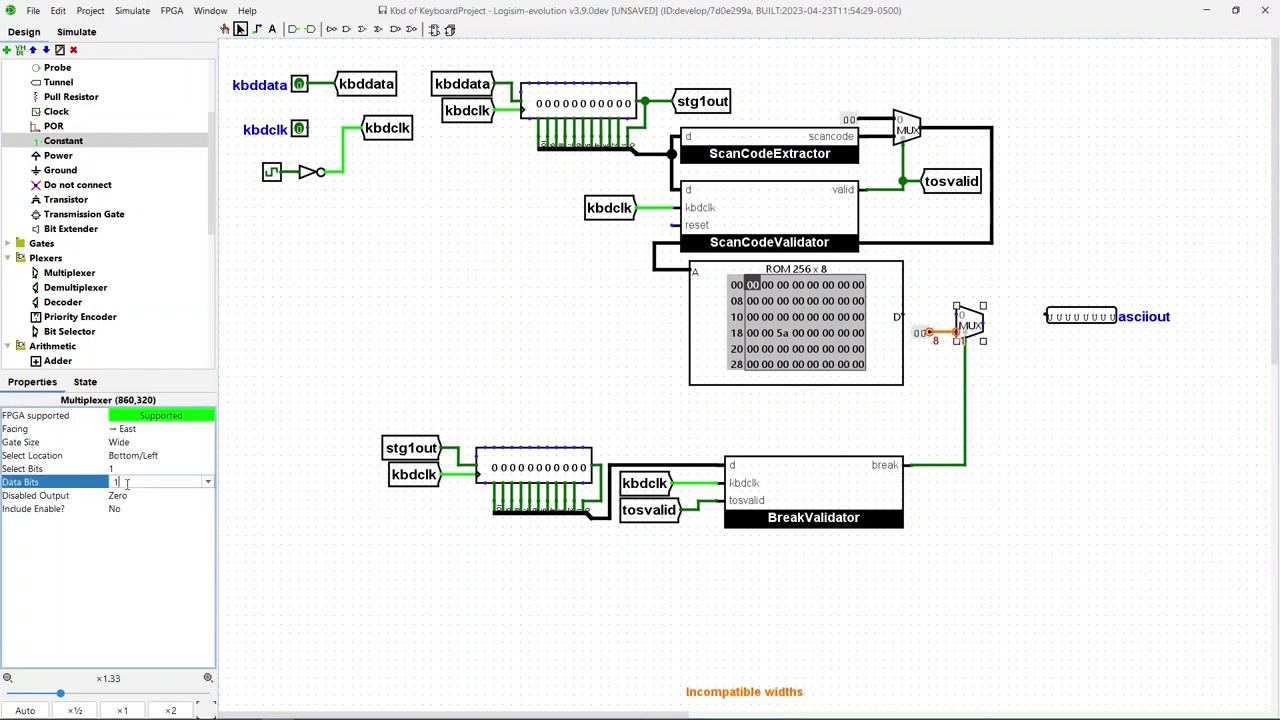
text(8)
key(Return)
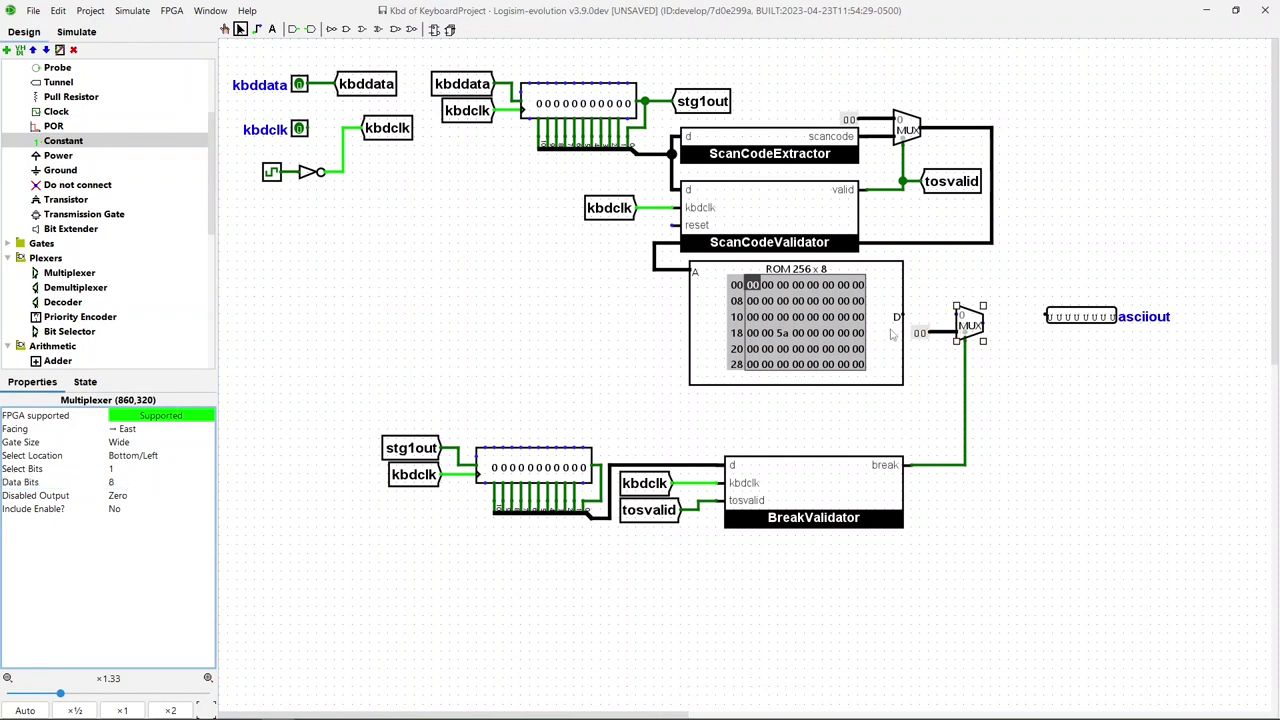
drag(902, 316, 956, 318)
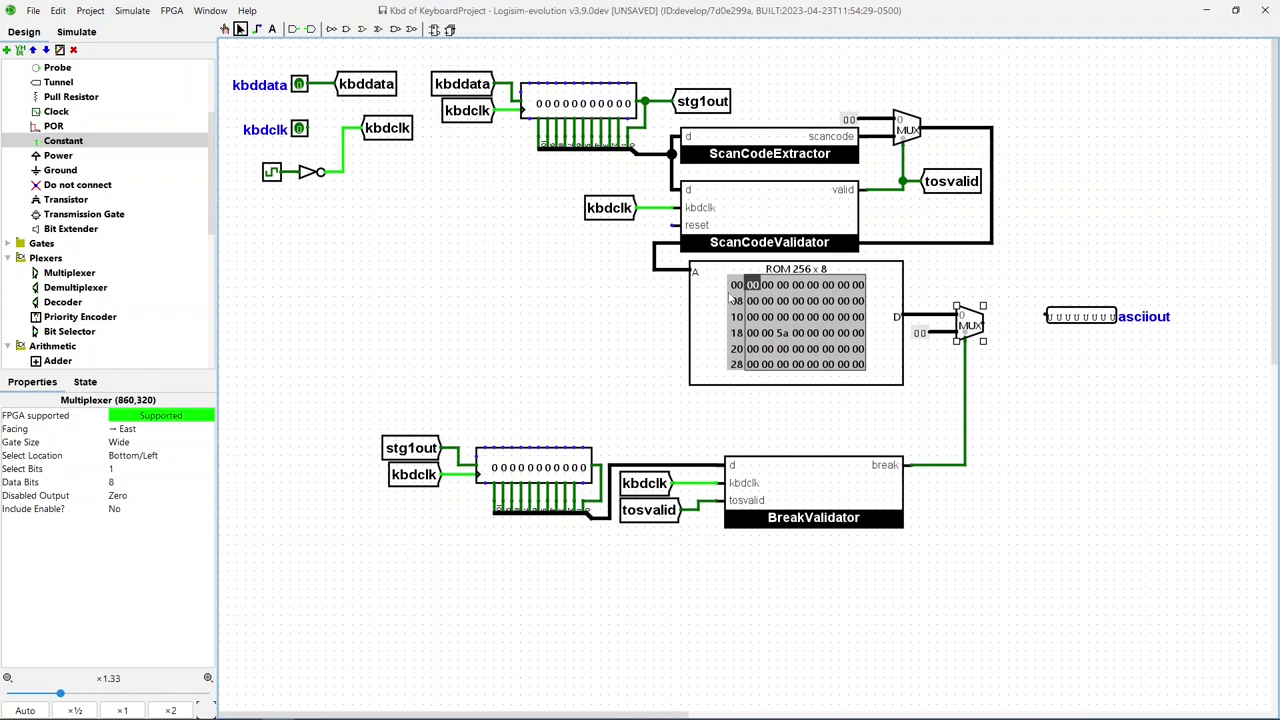
drag(1078, 316, 1078, 325)
drag(984, 324, 1040, 331)
click(1043, 411)
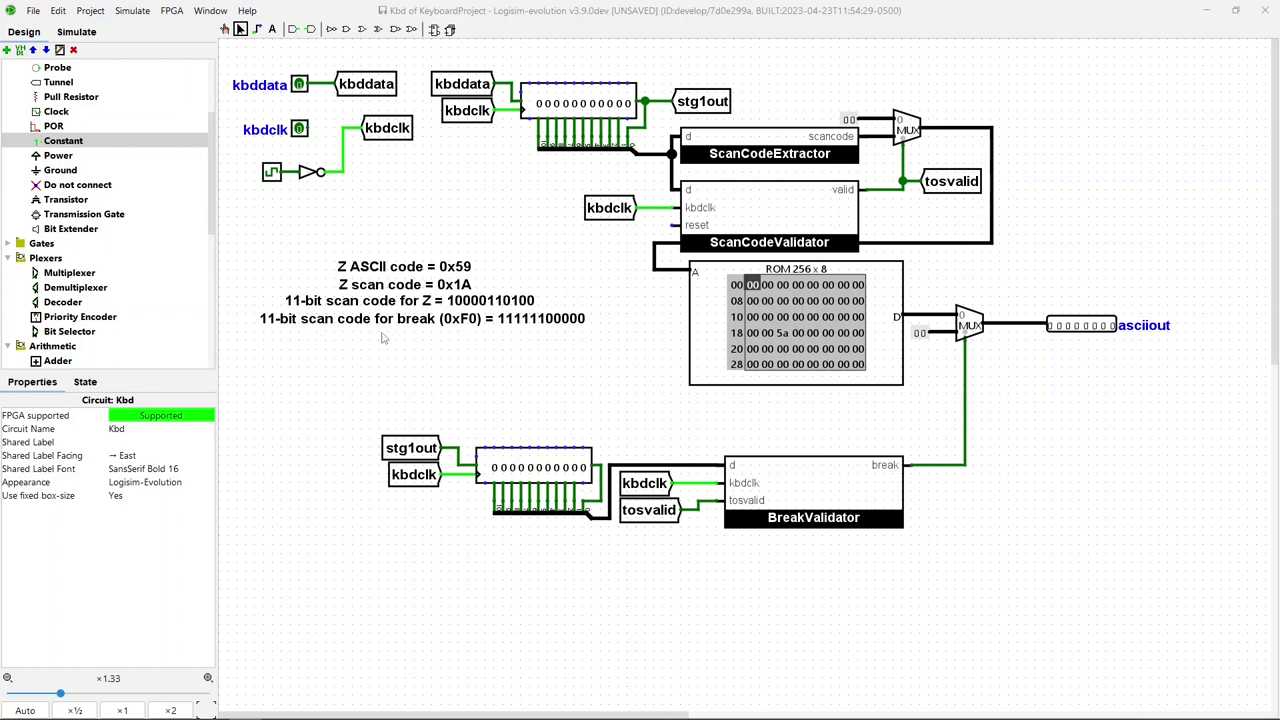
Step: Switch to the Poke tool for toggling input values directly
click(225, 30)
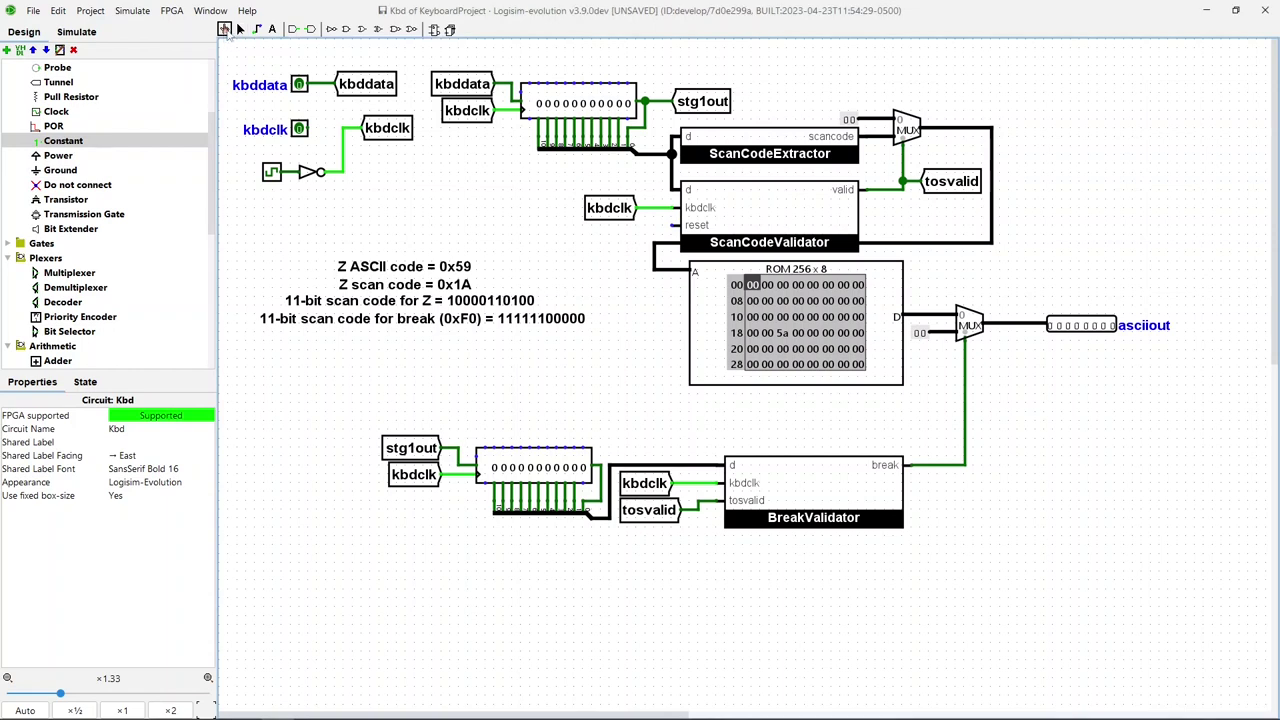
click(72, 32)
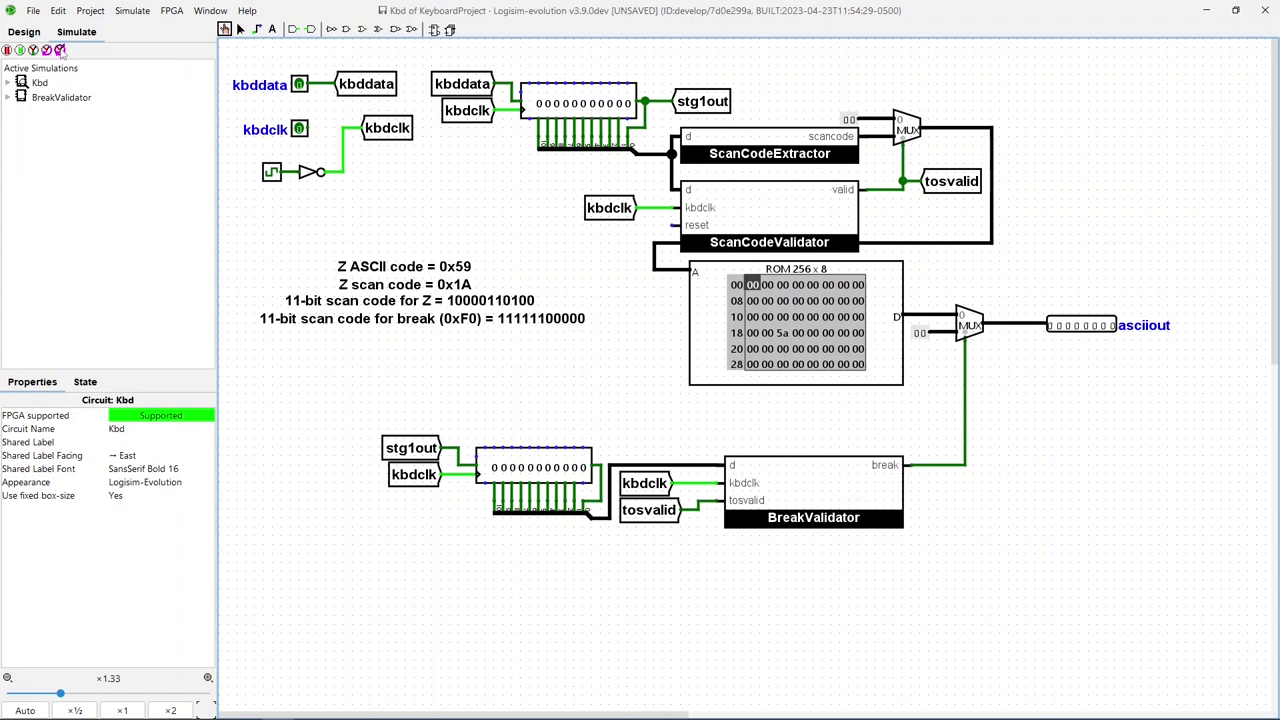
click(299, 85)
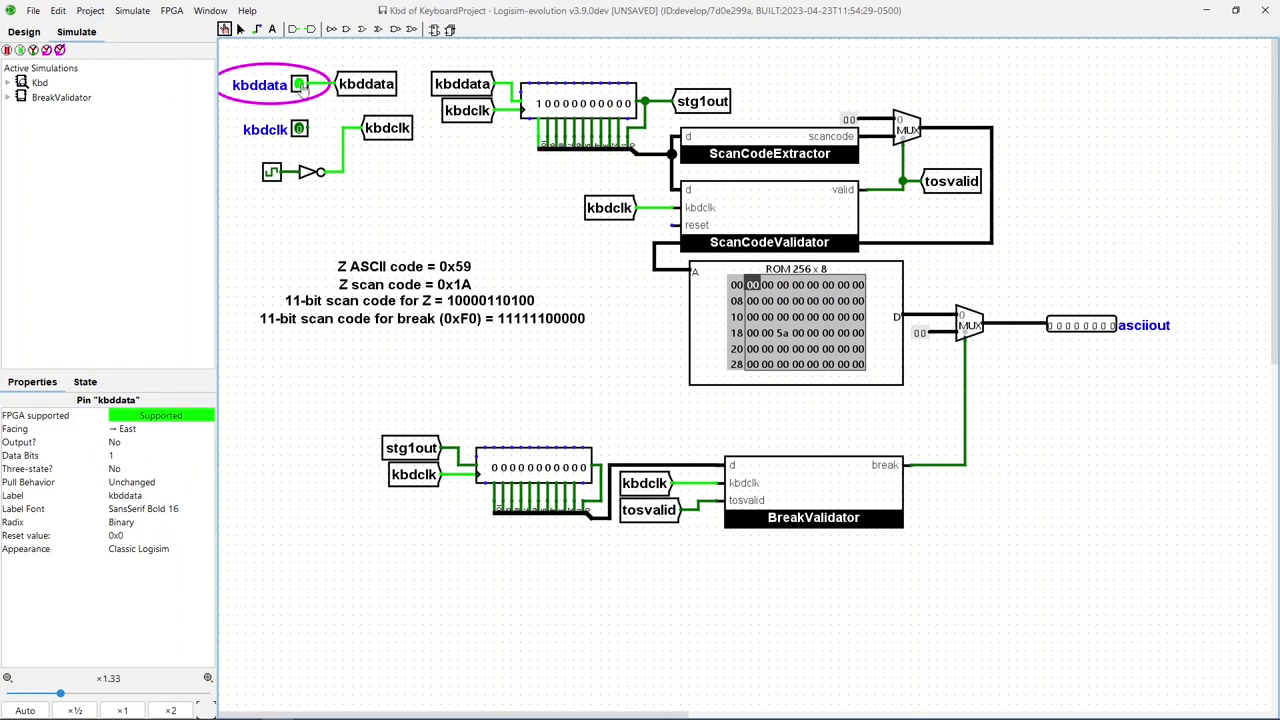
click(299, 85)
click(299, 85)
click(59, 51)
click(59, 51)
Step: Toggle kbddata and tick through the remaining bits of the Z make code
click(299, 85)
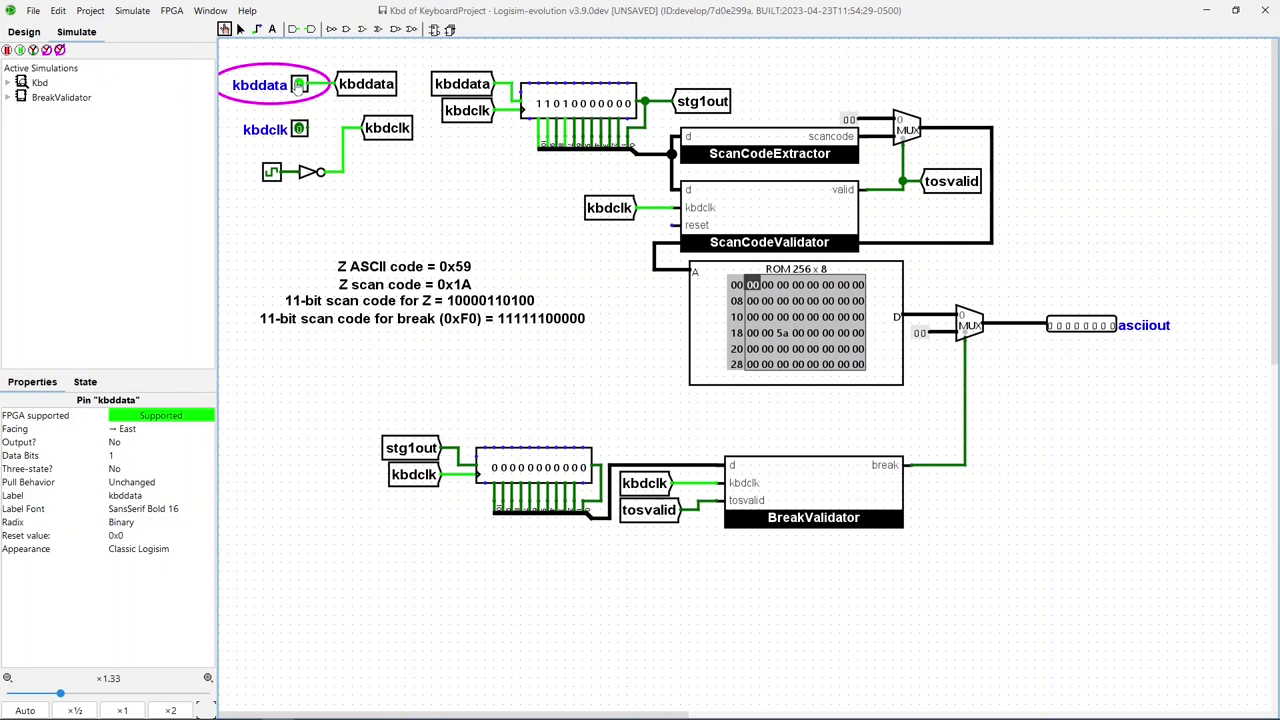
click(59, 51)
click(59, 51)
click(59, 51)
click(59, 51)
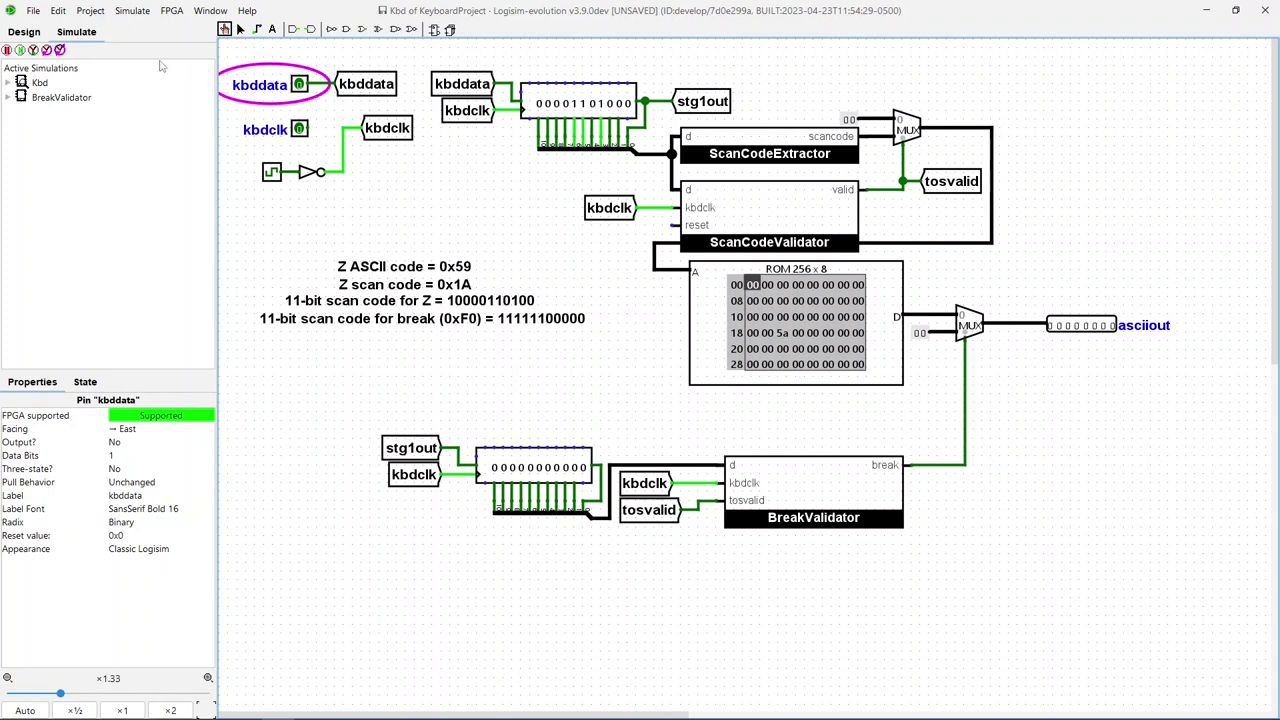
click(299, 85)
click(59, 51)
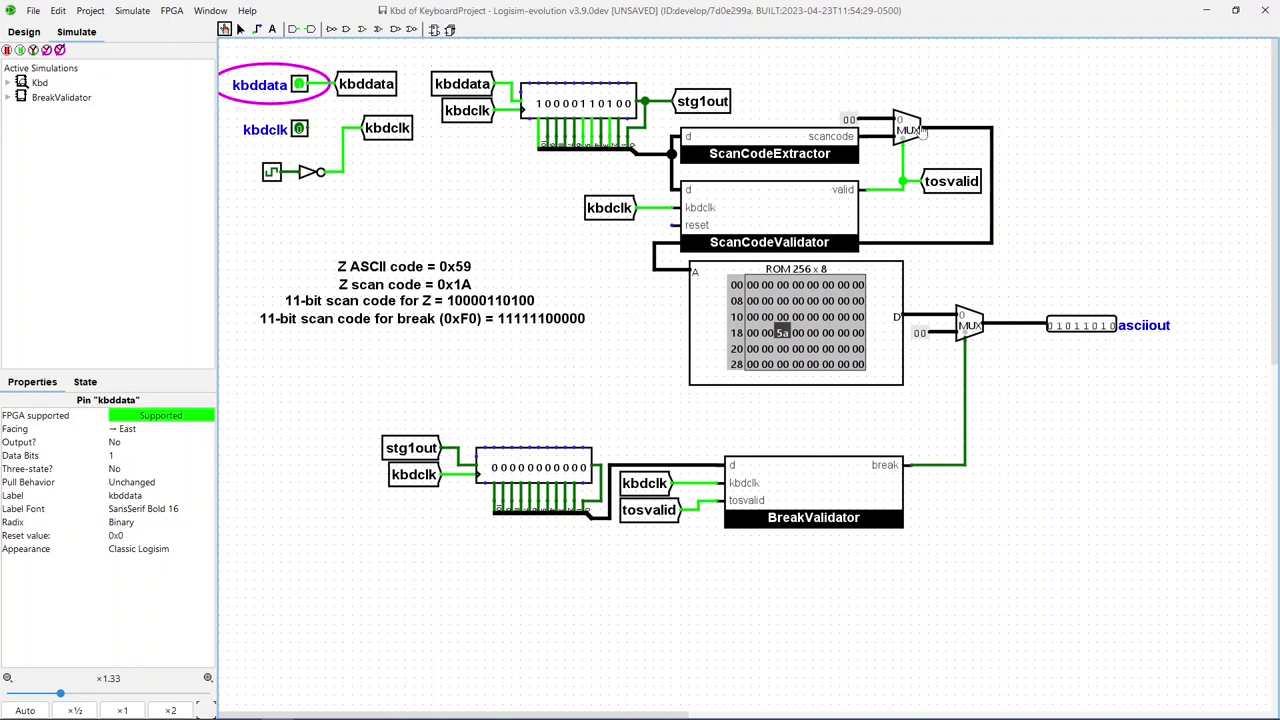
text(9)
click(298, 84)
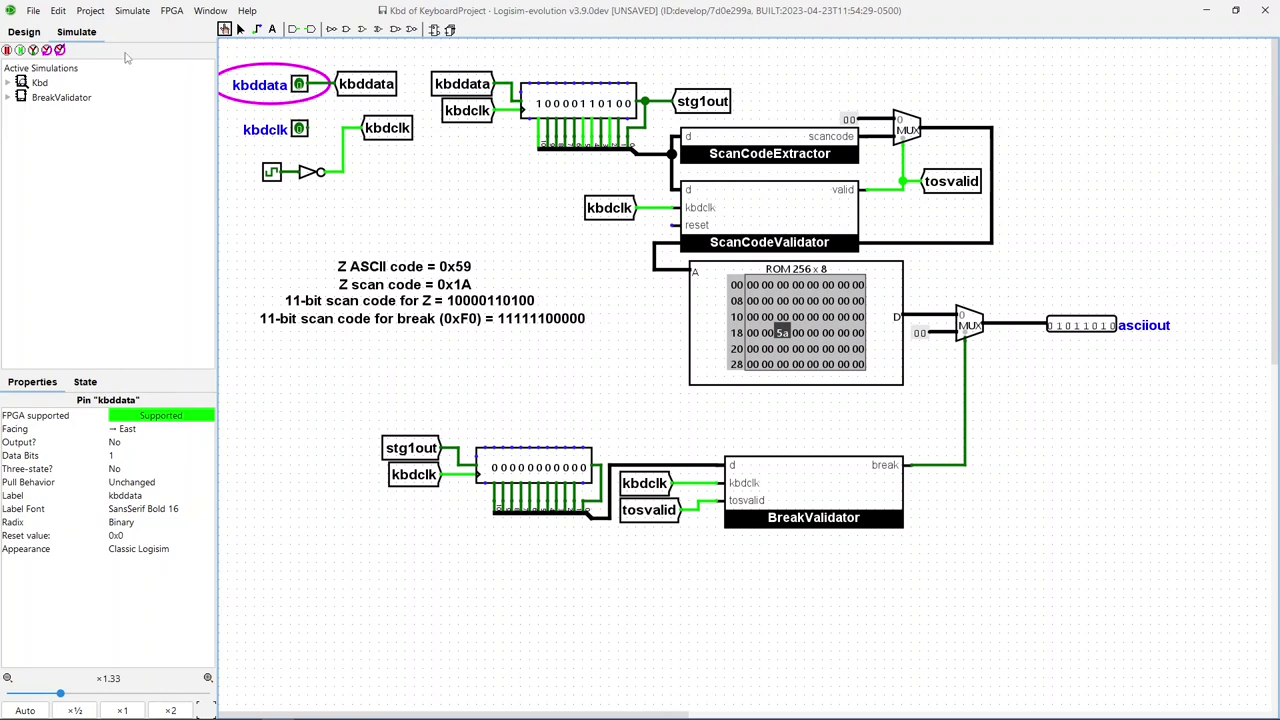
click(60, 50)
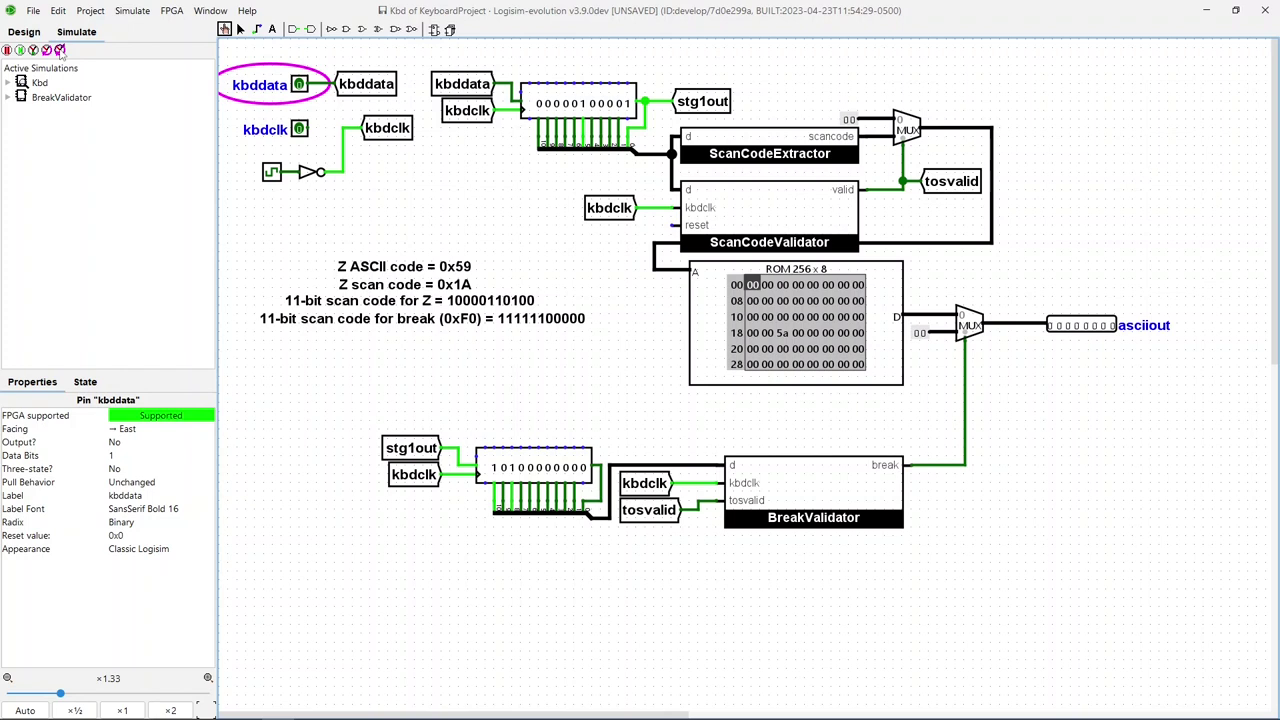
click(298, 85)
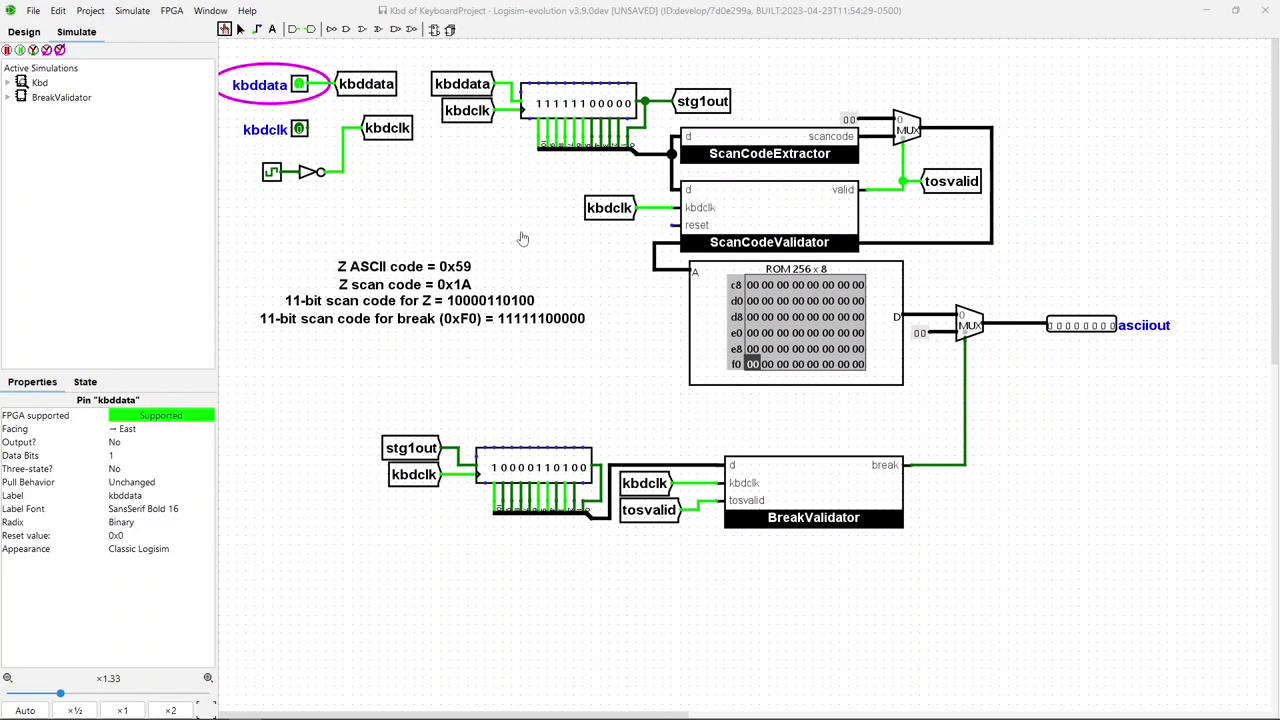
click(299, 85)
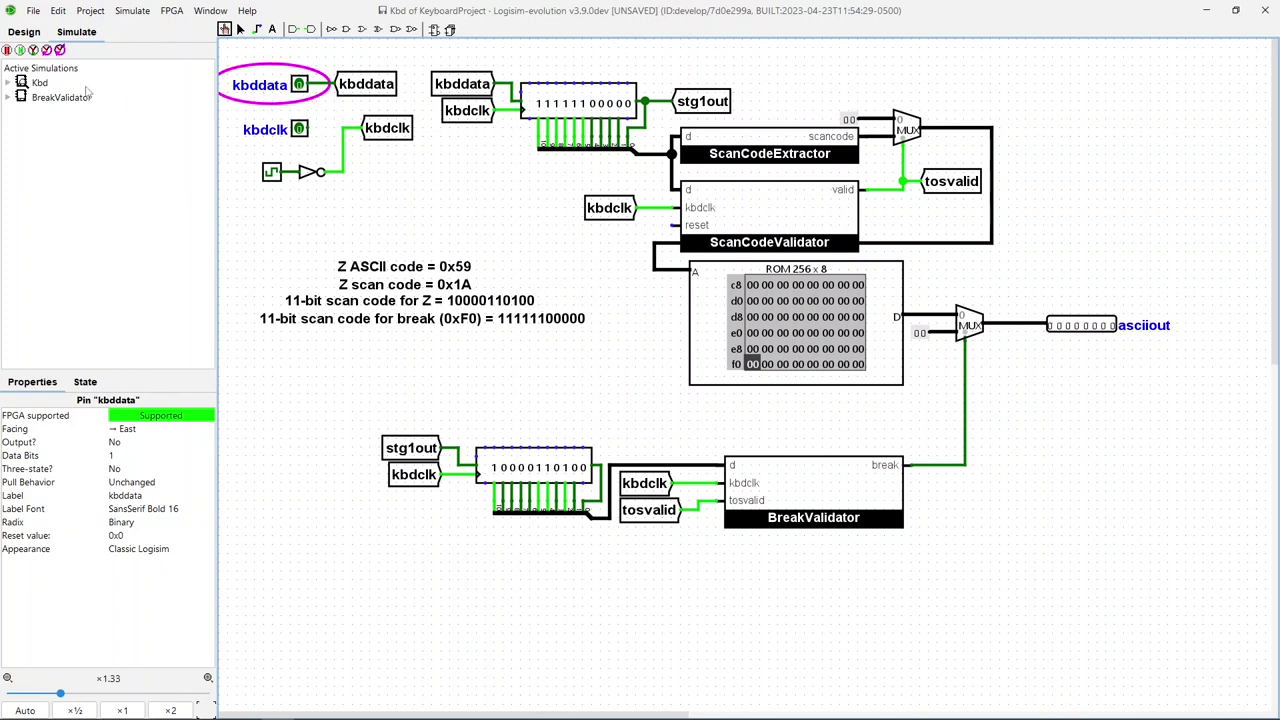
click(60, 50)
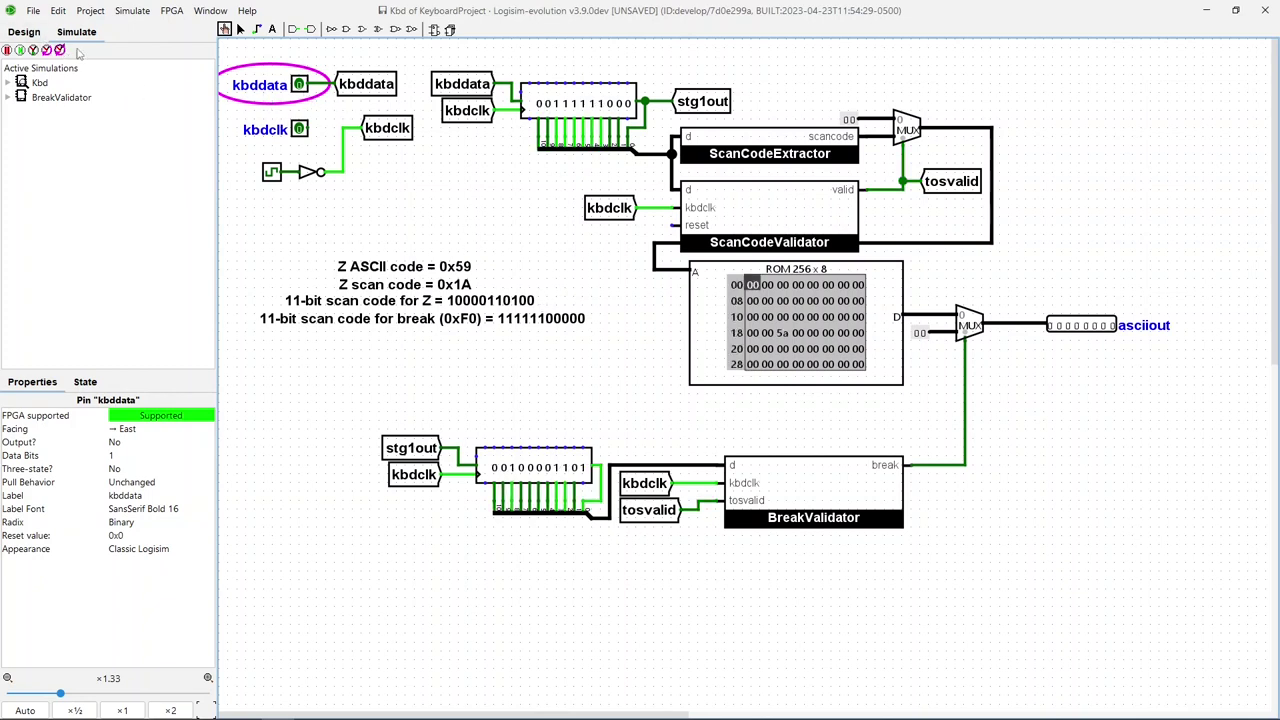
click(299, 85)
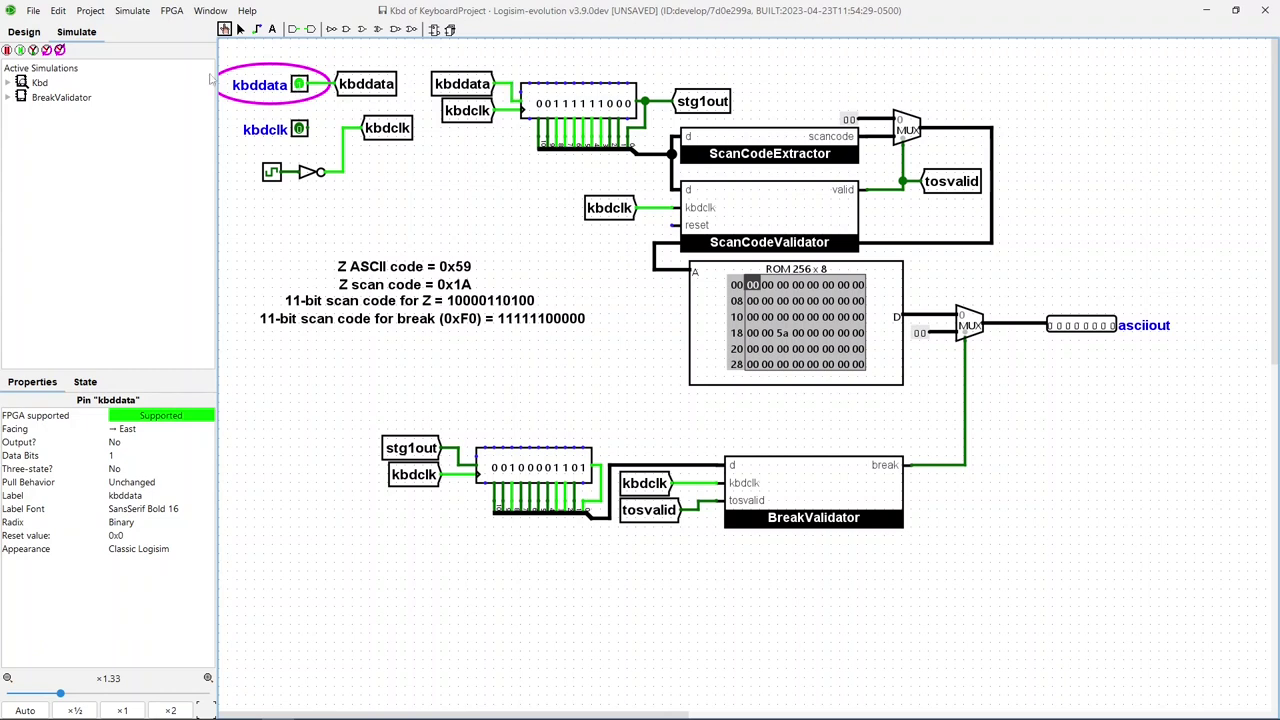
click(60, 50)
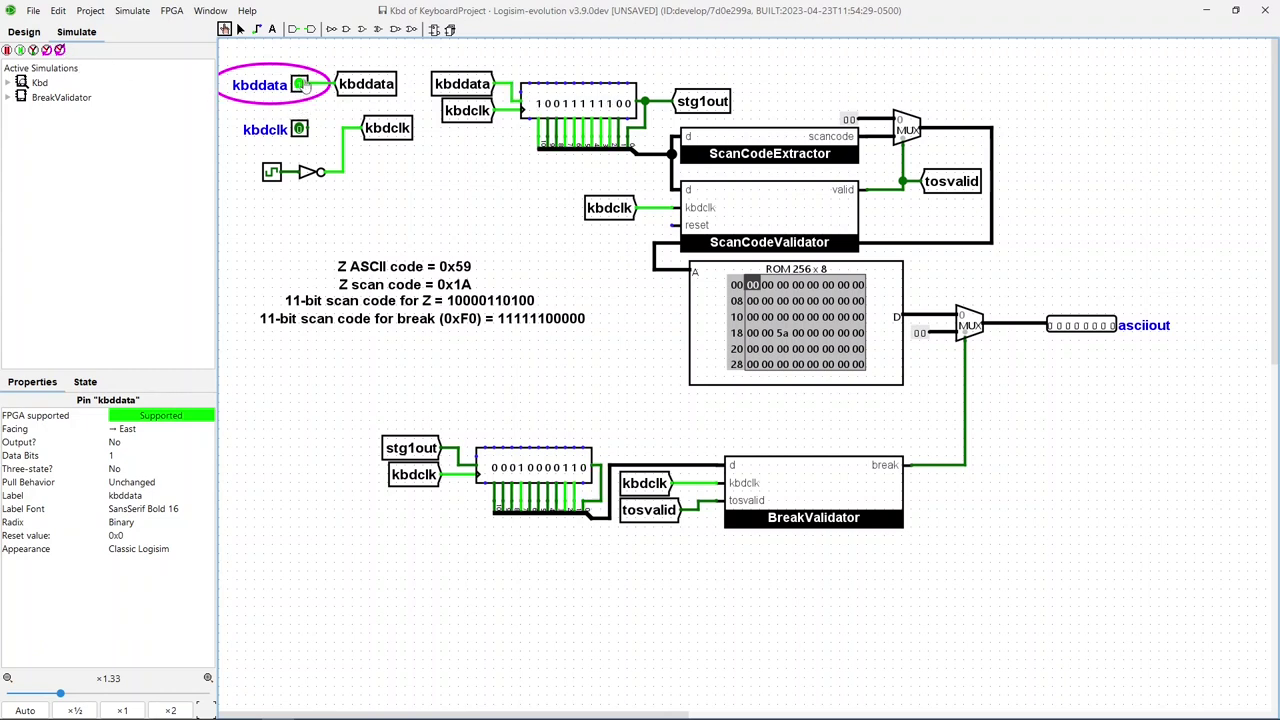
click(299, 85)
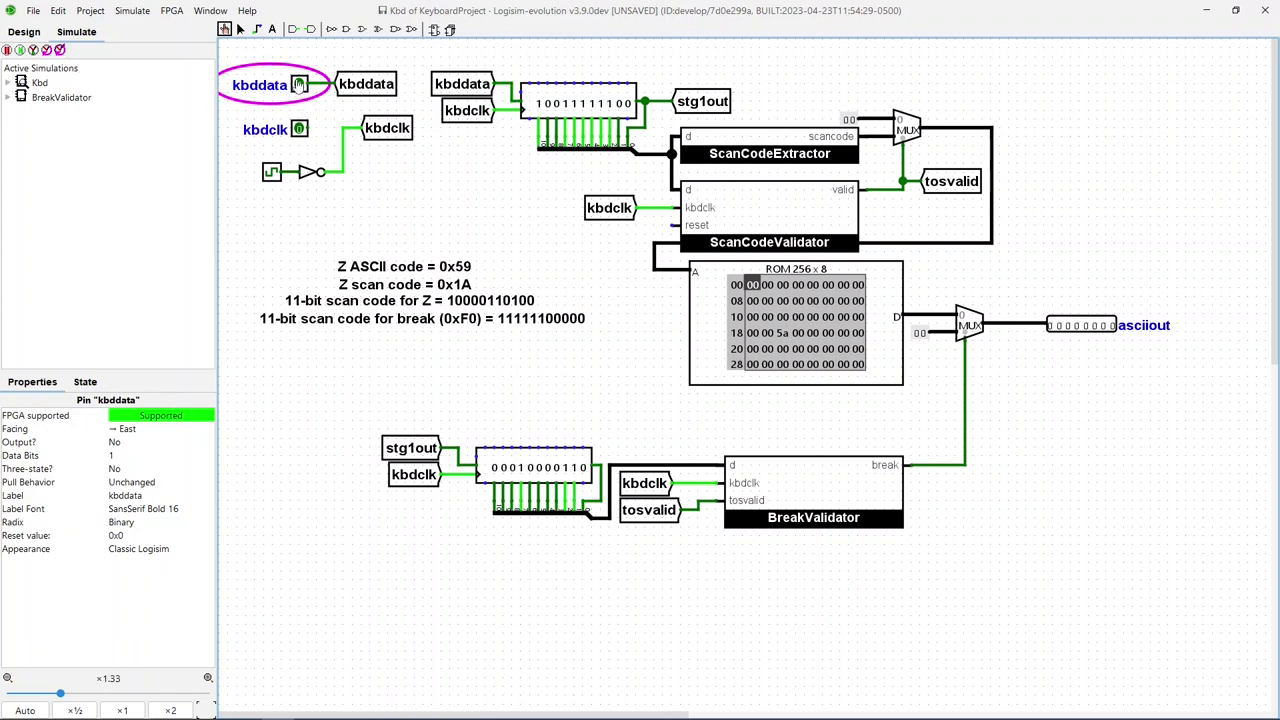
click(60, 50)
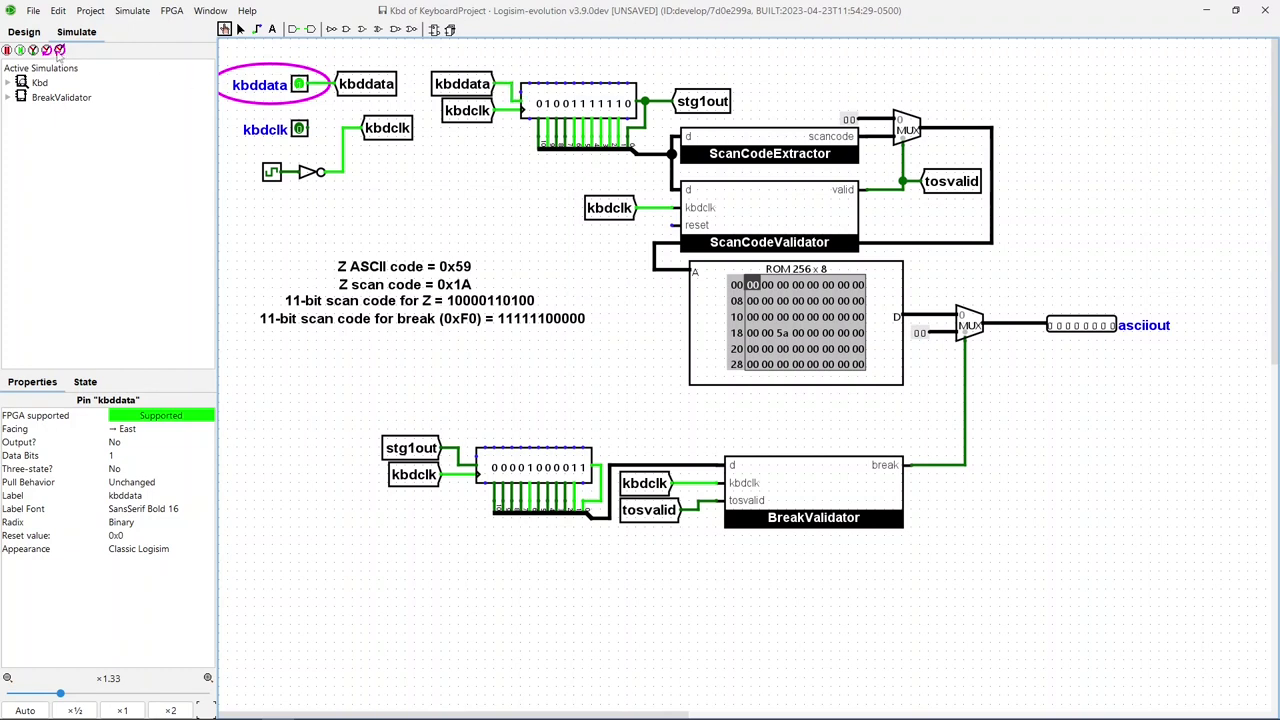
click(60, 50)
click(60, 50)
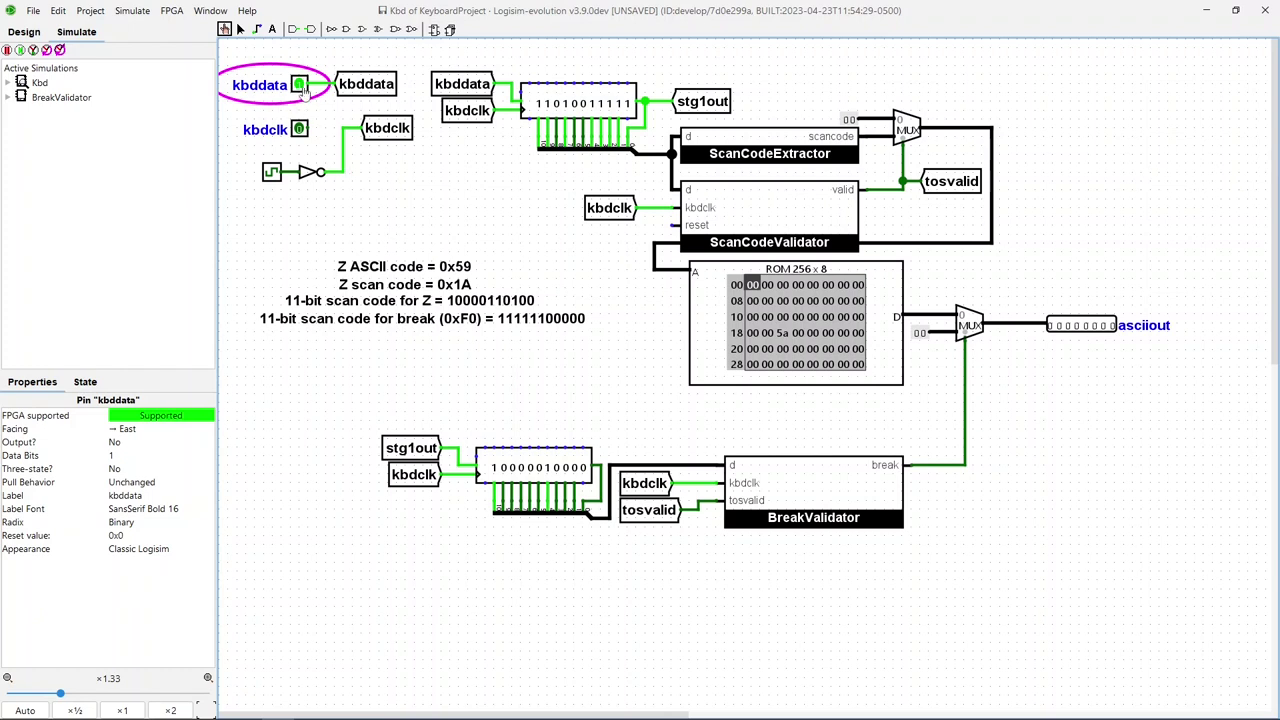
click(299, 85)
click(60, 50)
click(60, 50)
click(60, 50)
click(60, 50)
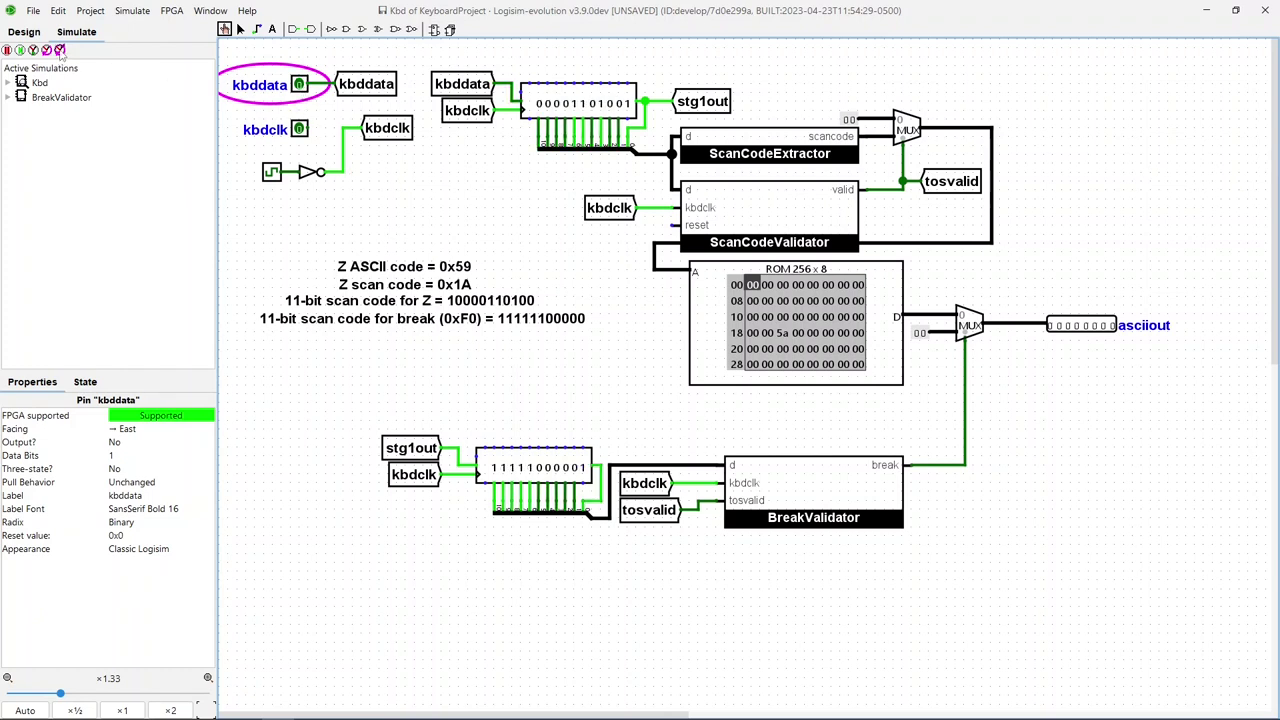
click(299, 85)
click(60, 50)
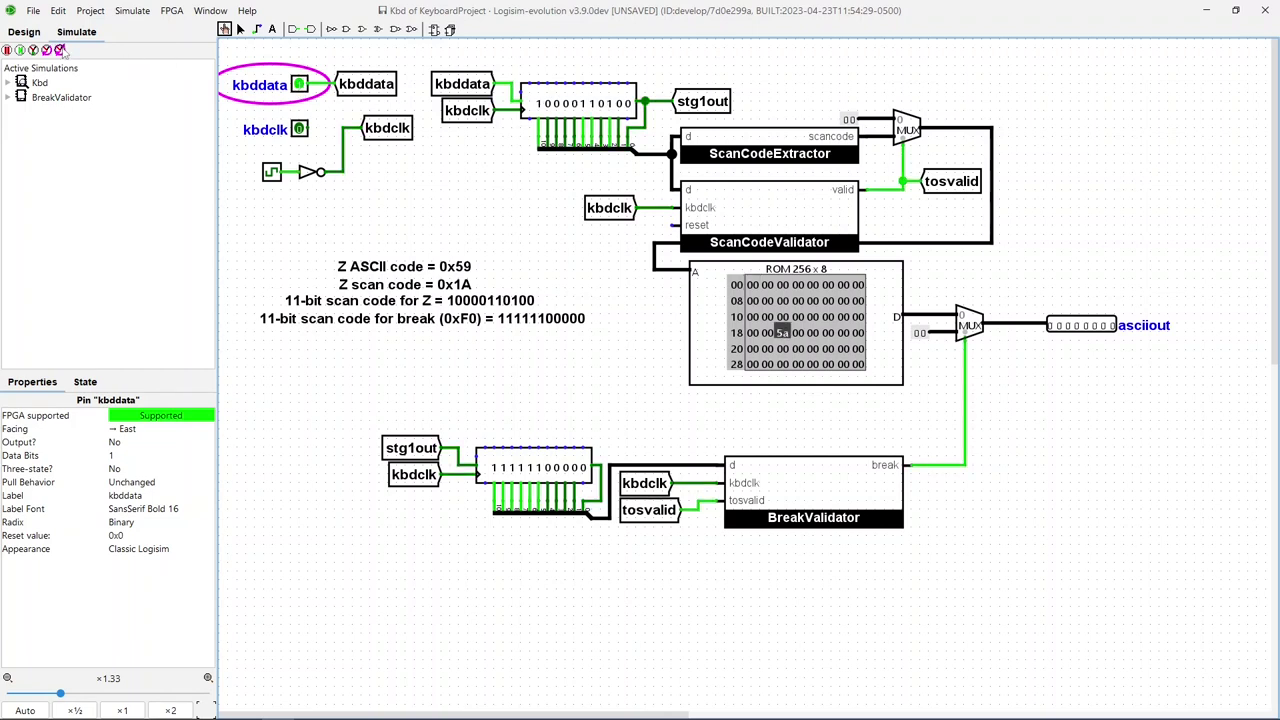